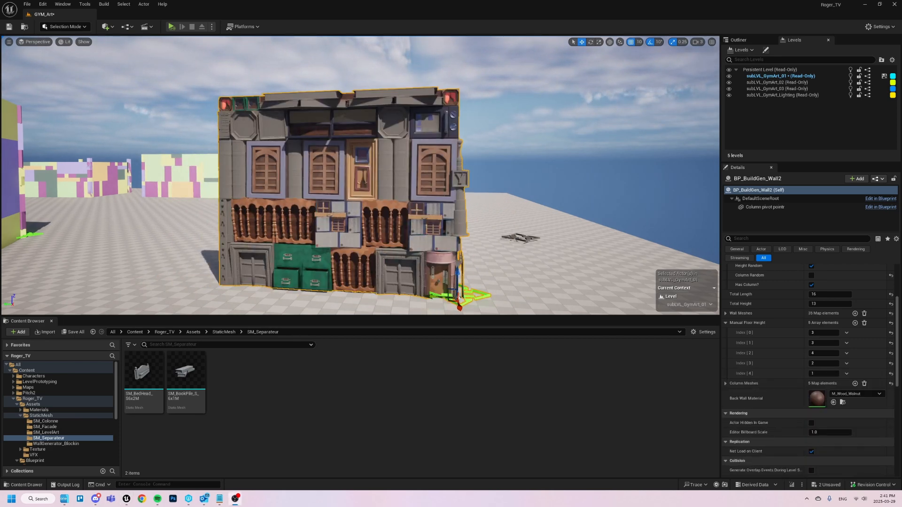
- Inspect the generated wall and browse the SM_Colonne, SM_Facade, SM_LevelArt, SM_Separateur and WallGenerator_Blockin mesh folders
key(s)
right_drag(260, 221, 289, 238)
key(w)
key(w)
click(45, 421)
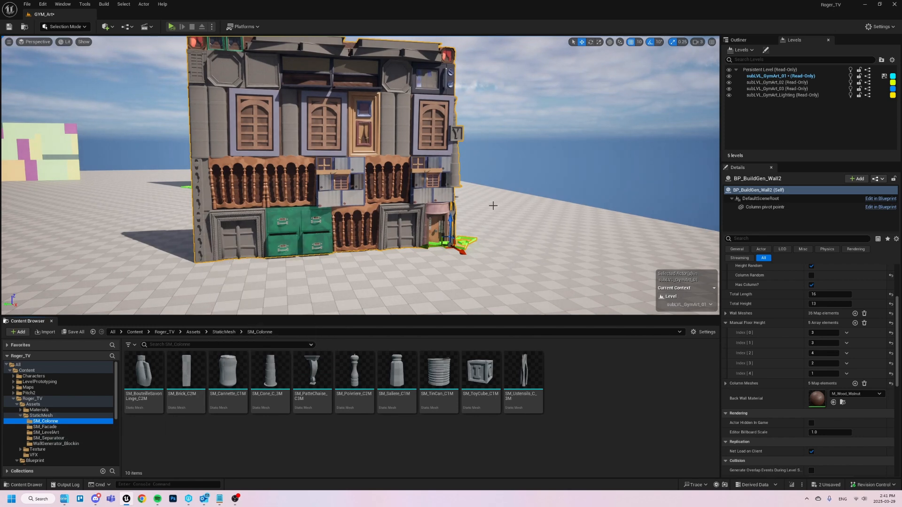
click(45, 427)
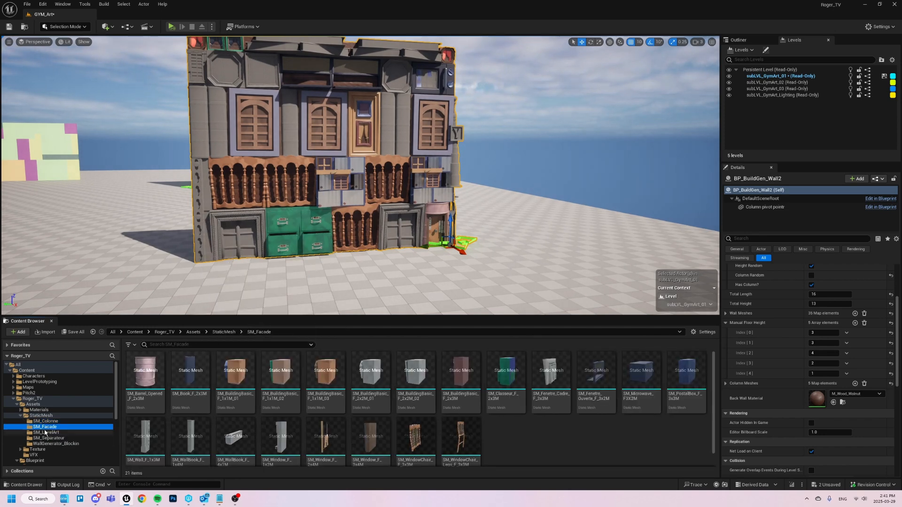
click(46, 433)
click(49, 438)
click(51, 444)
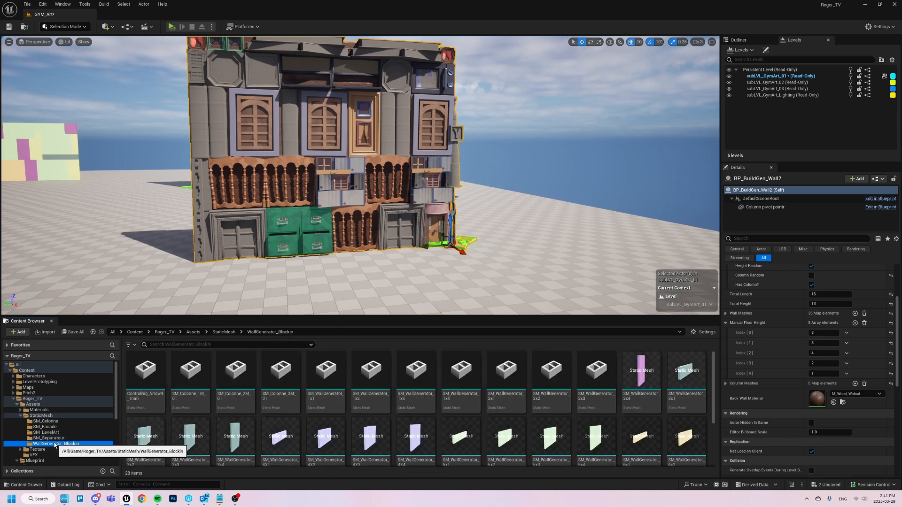
right_drag(366, 232, 361, 228)
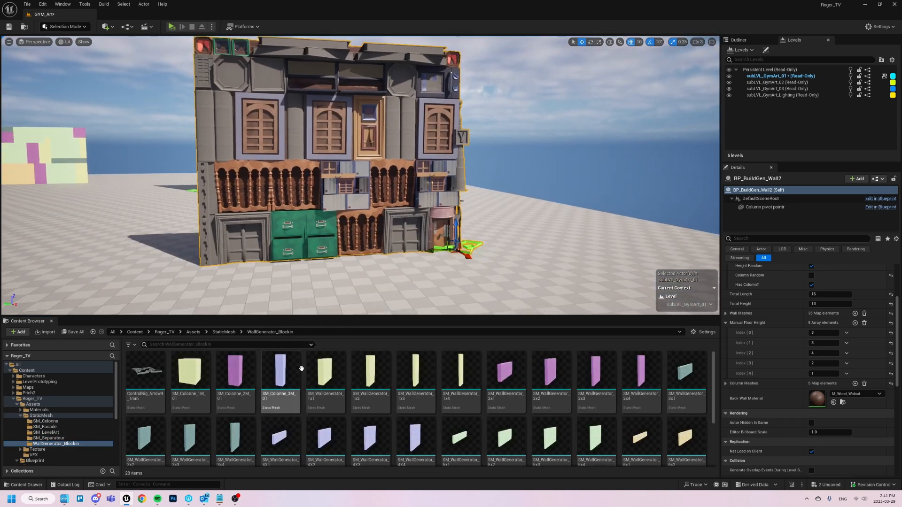
scroll(301, 368, down, 1)
- Look through the meshes in the SM_Colonne folder and its parent StaticMesh folder
click(56, 421)
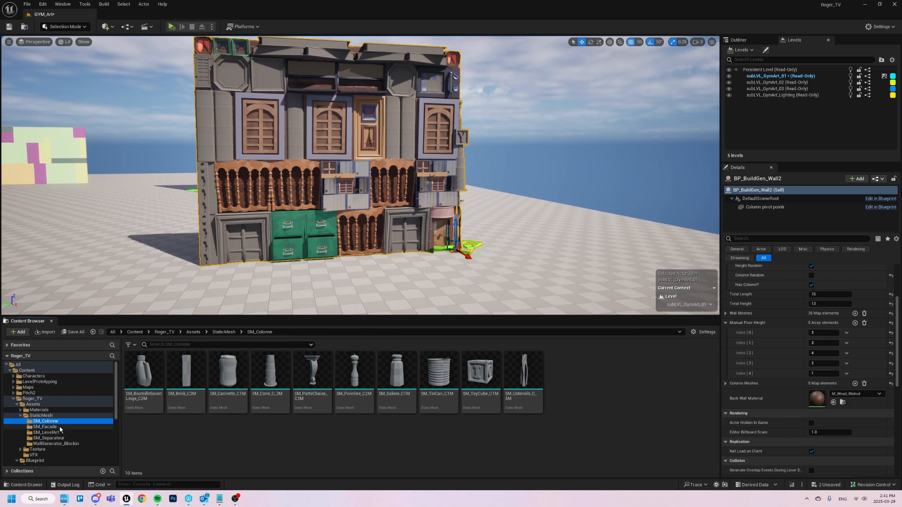
click(41, 416)
scroll(415, 381, down, 2)
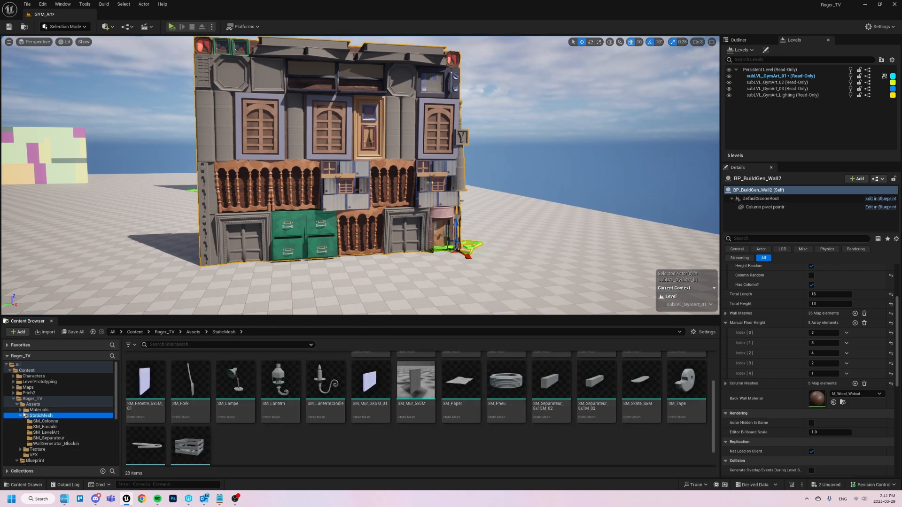
- Collapse the Assets folder and open the BuildingGenerator folder under Blueprint/Actors/Tools
click(17, 404)
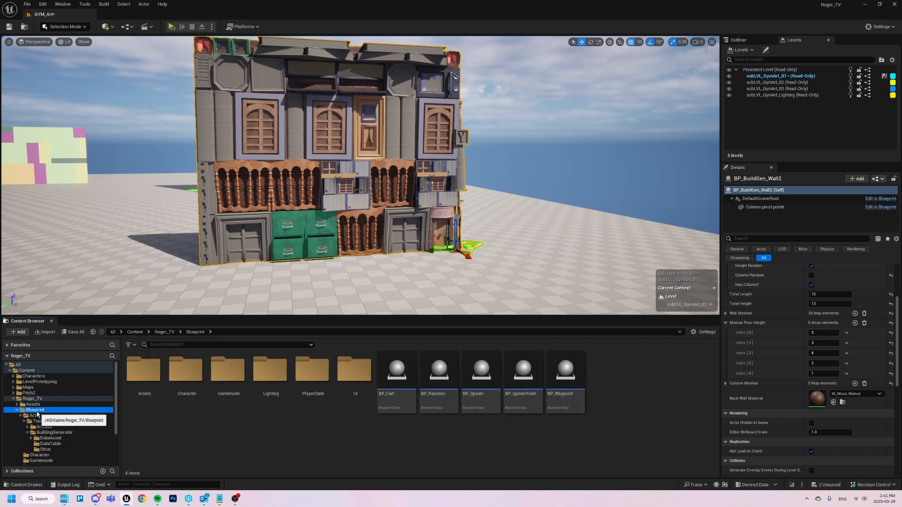
click(36, 416)
double_click(159, 381)
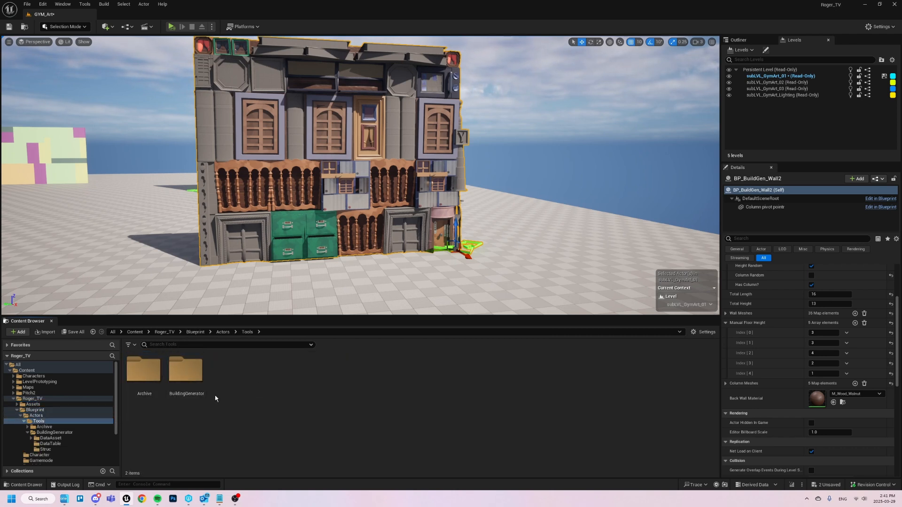
double_click(193, 381)
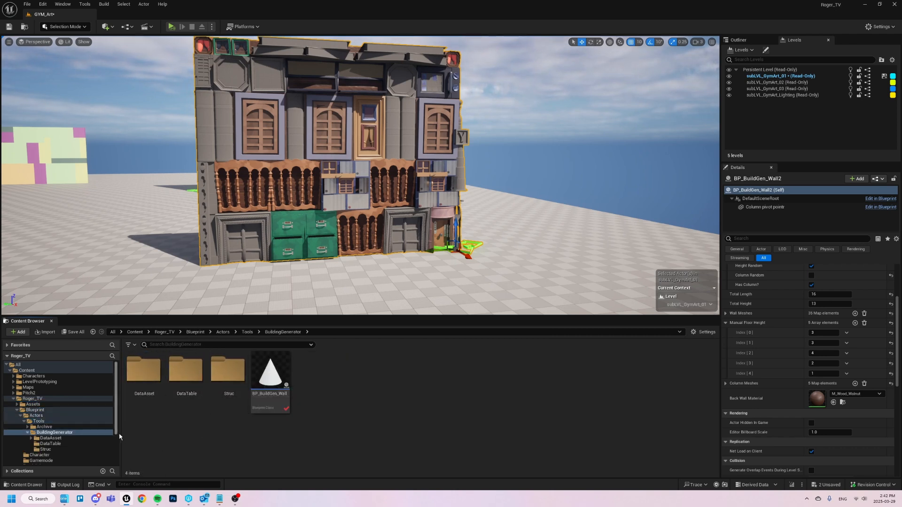
mouse_move(325, 229)
right_down()
mouse_move(312, 225)
mouse_move(319, 232)
right_up()
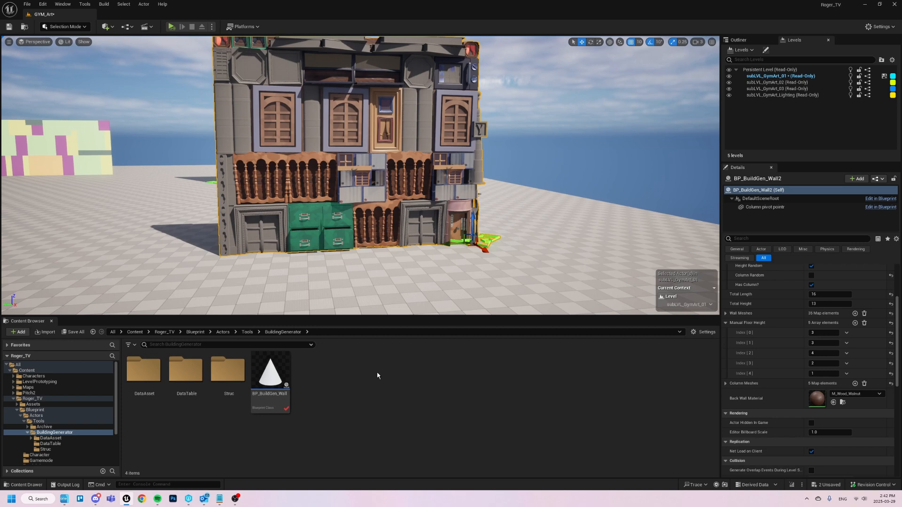
- Open the DT_BuildGen_Wall data table from the DataTable folder and place its window clear of the asset thumbnails
double_click(184, 372)
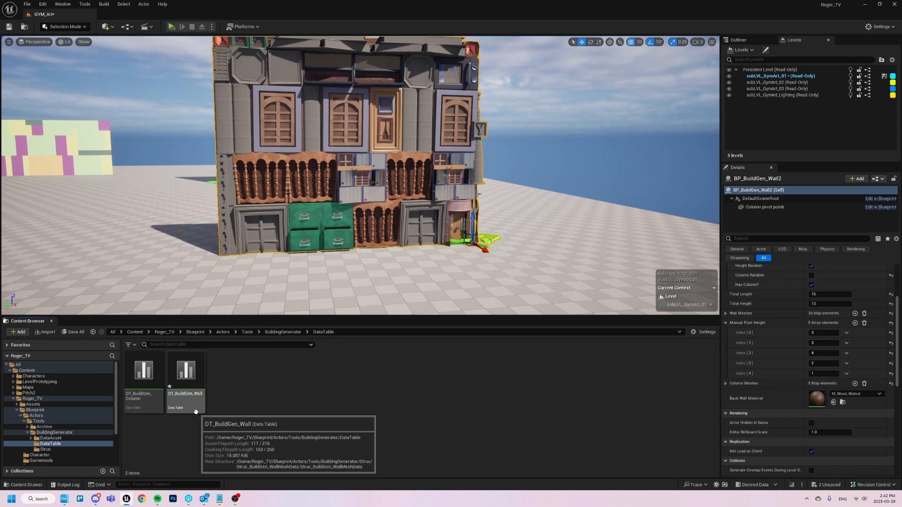
double_click(186, 380)
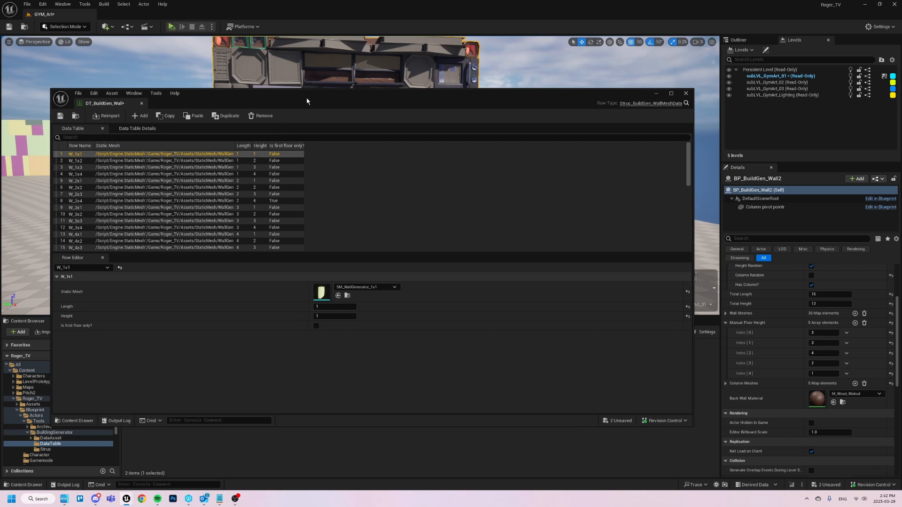
drag(307, 101, 305, 28)
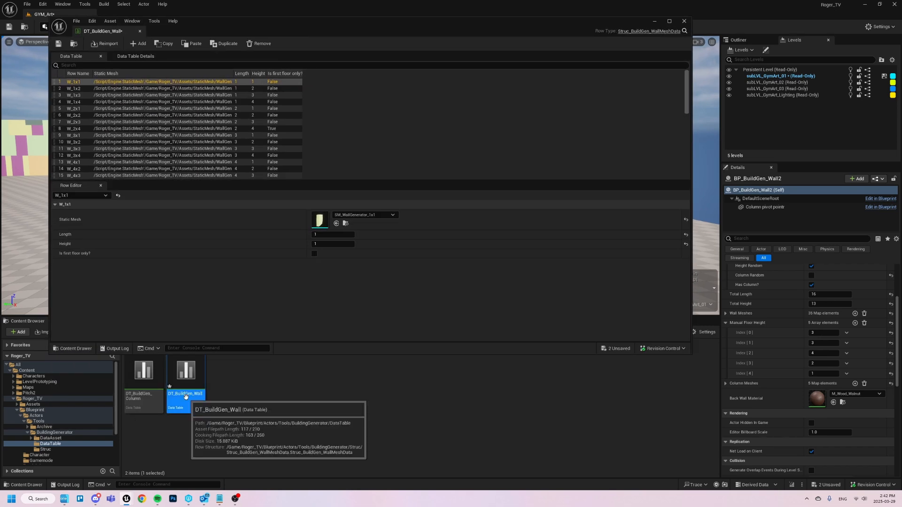
- Examine the wall data table's rows, checking each entry's static mesh, length, height and first-floor setting
scroll(188, 131, down, 10)
scroll(179, 134, up, 10)
key(Down)
key(Down)
key(Down)
key(Down)
key(Down)
key(Down)
key(Down)
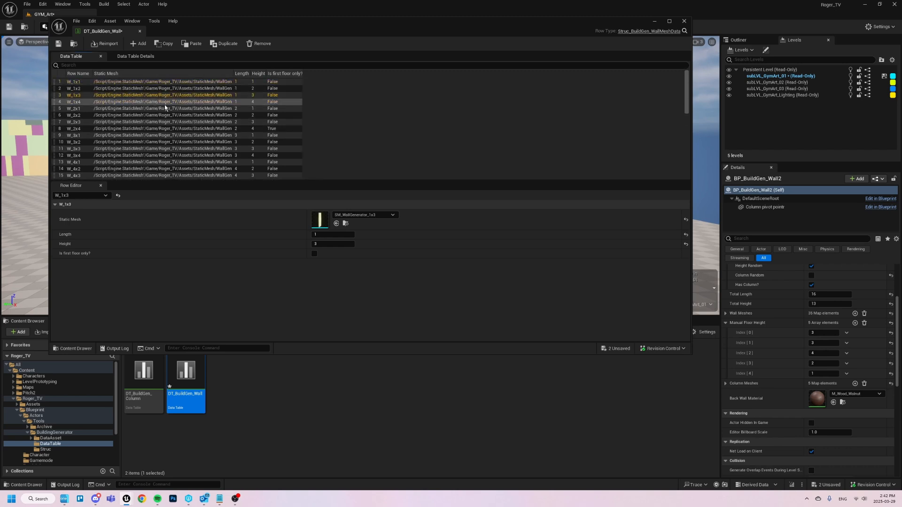
key(Down)
key(Down)
key(Down)
key(Down)
key(Down)
key(Down)
key(Down)
key(Down)
key(Down)
key(Down)
key(Down)
key(Down)
key(Down)
key(Down)
key(Down)
key(Down)
key(Down)
key(Down)
key(Down)
key(Down)
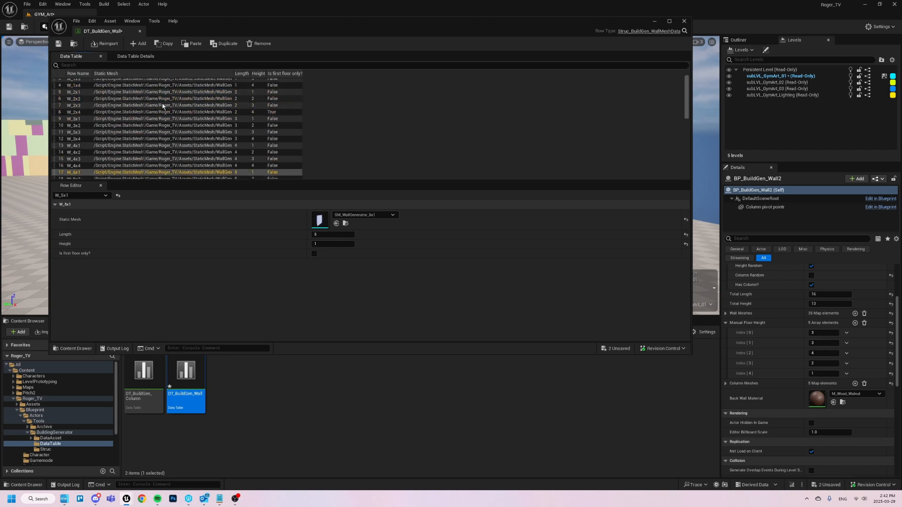
scroll(161, 111, down, 1)
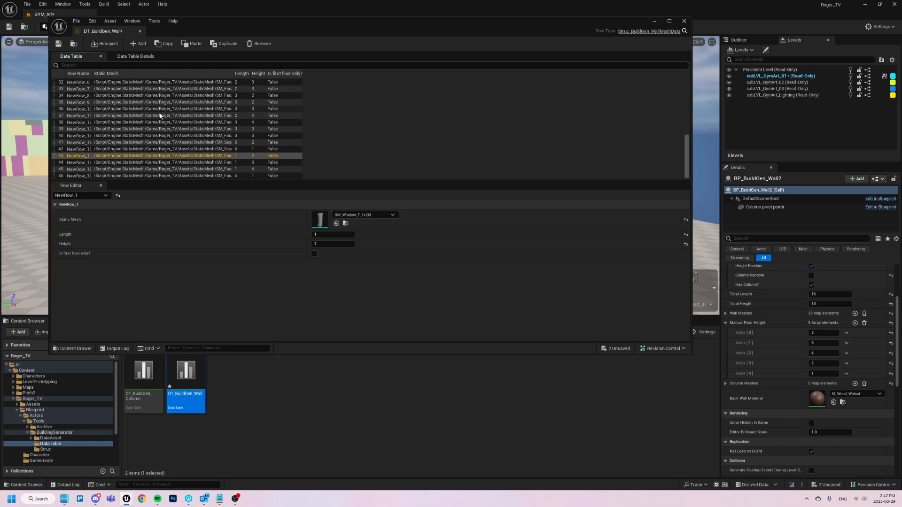
- Add a row to the wall data table with static mesh BoundingBoxCorner, length 3, height 3 and first floor only enabled
click(126, 170)
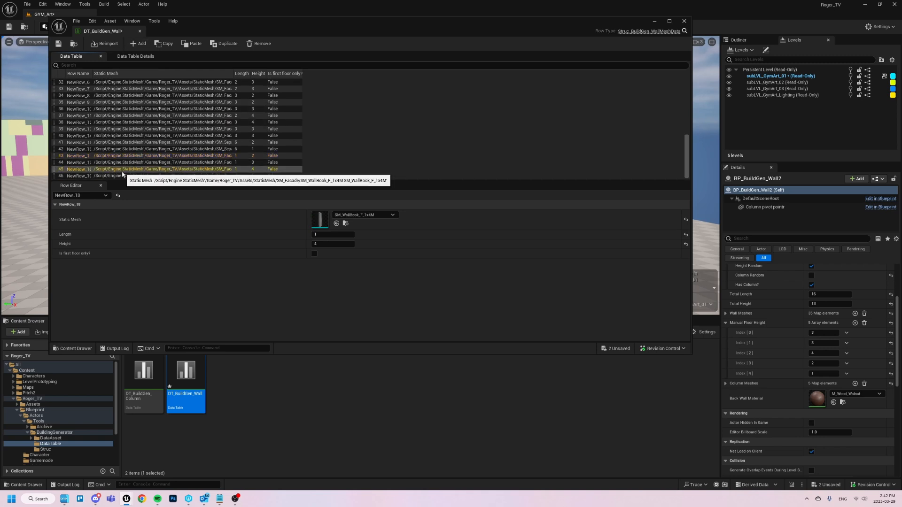
click(137, 44)
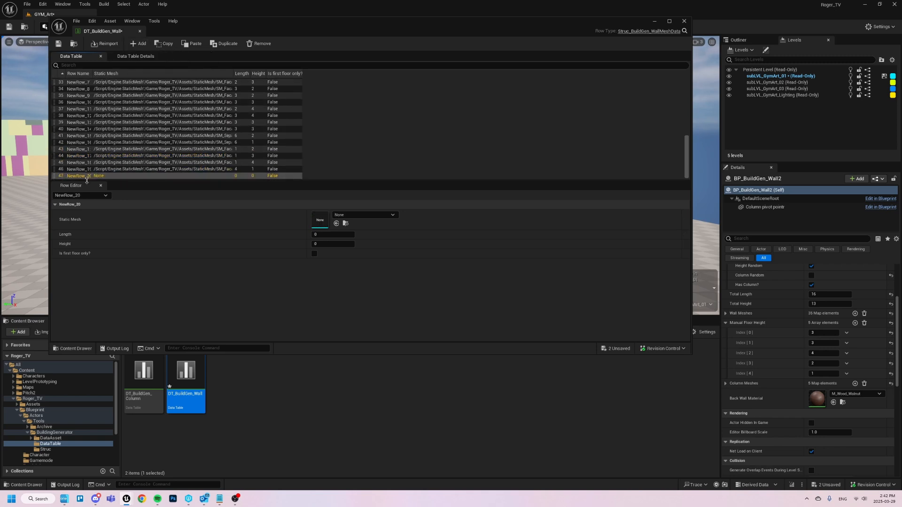
click(358, 216)
scroll(386, 346, down, 2)
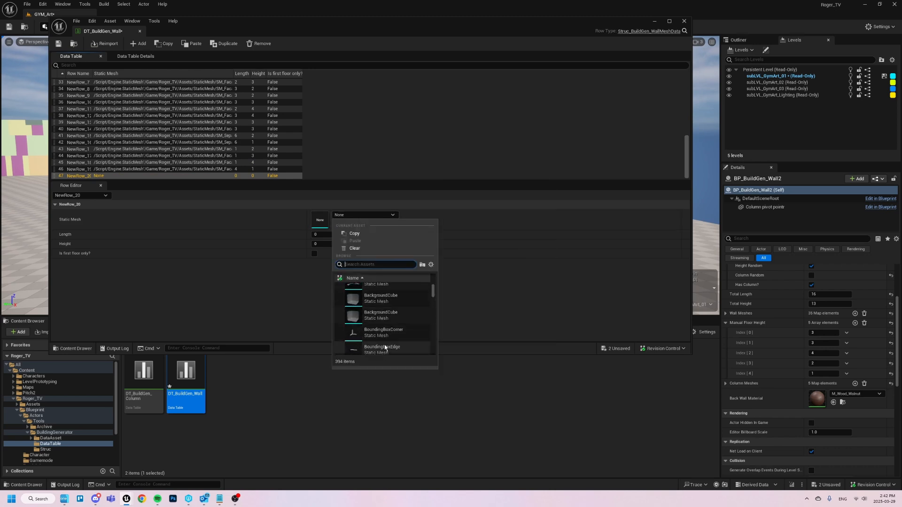
click(388, 333)
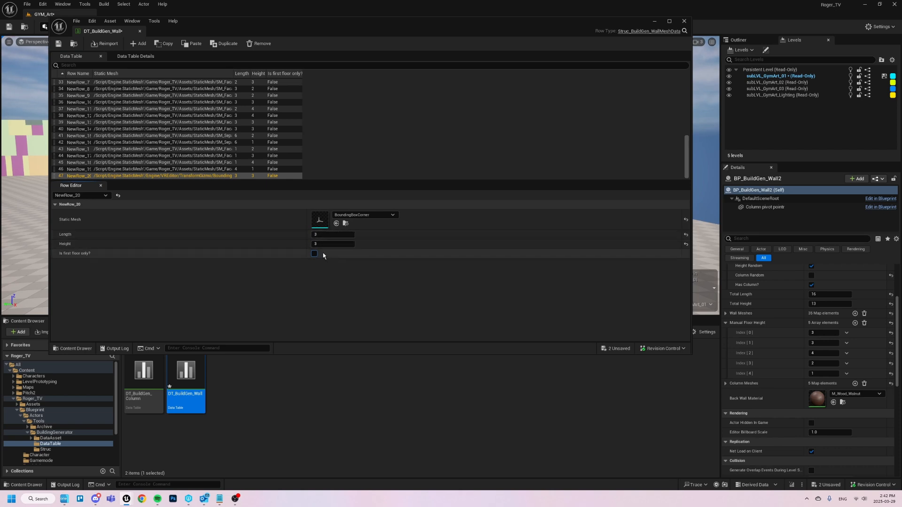
- Save the DT_BuildGen_Wall data table
drag(348, 31, 361, 69)
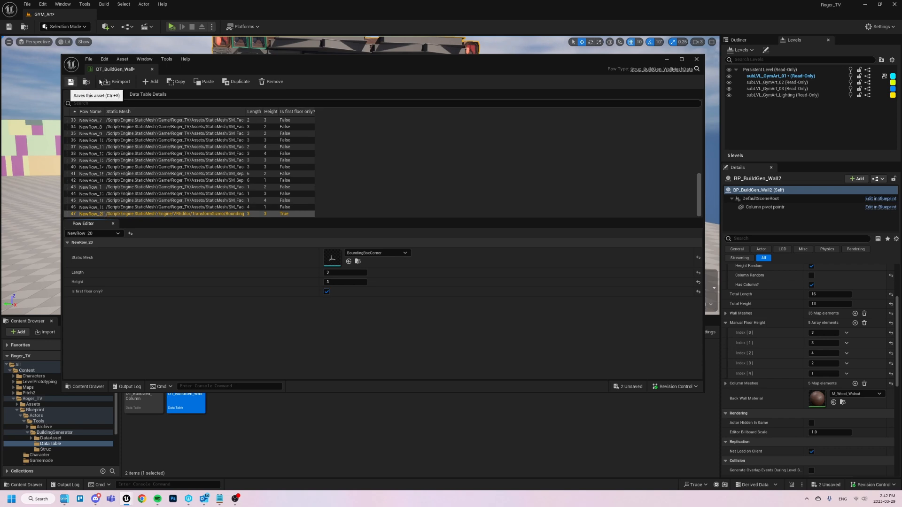
click(80, 82)
click(459, 330)
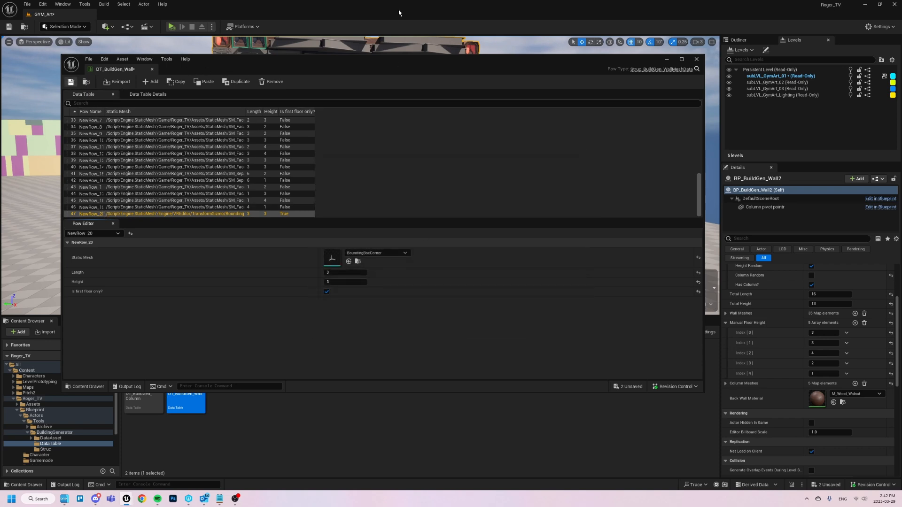
- Move the data table window out of the way and shift the selected BP_BuildGen_Wall2 sideways to regenerate its layout
drag(342, 72, 330, 363)
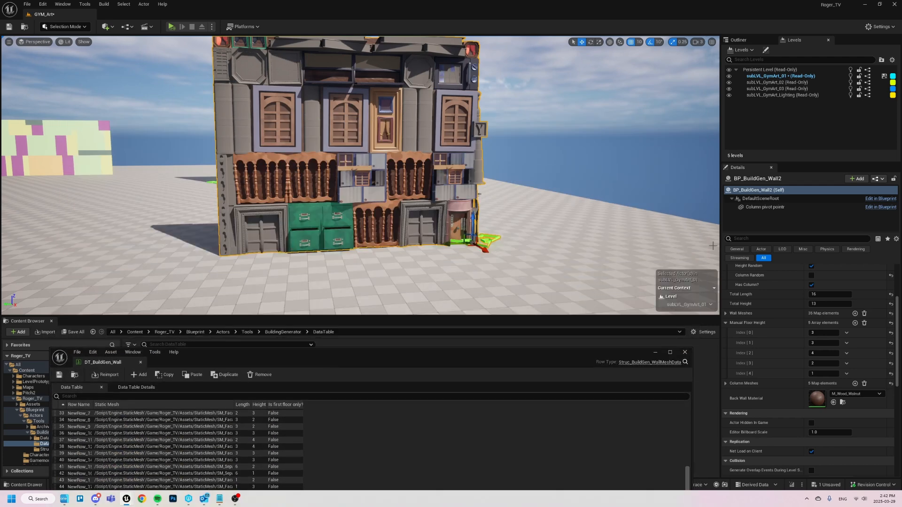
drag(452, 242, 519, 238)
drag(469, 367, 523, 467)
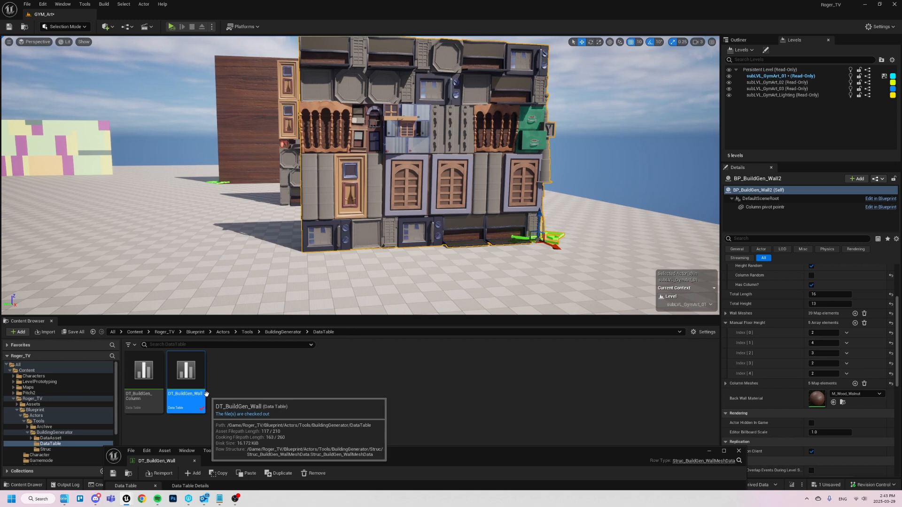
- Open the building generator's DataAsset folder and bring up the selected wall's Data Asset parameter
click(50, 438)
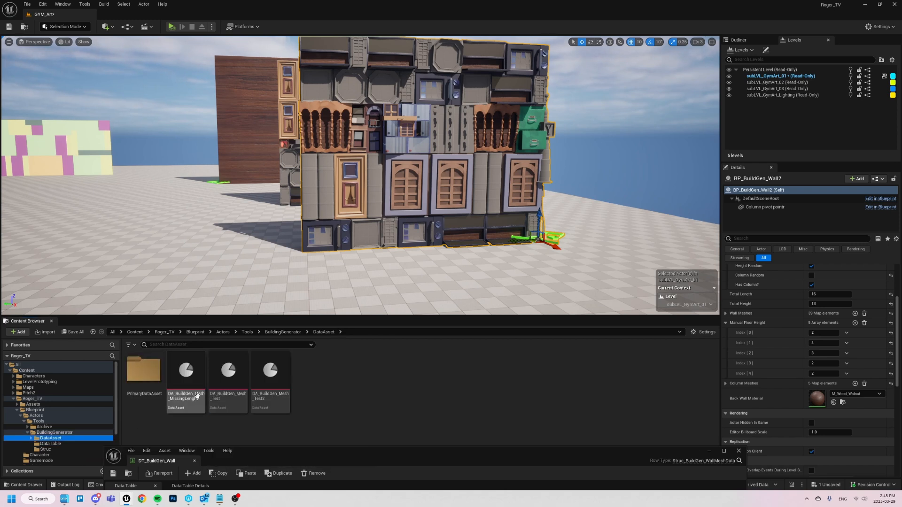
scroll(808, 366, up, 5)
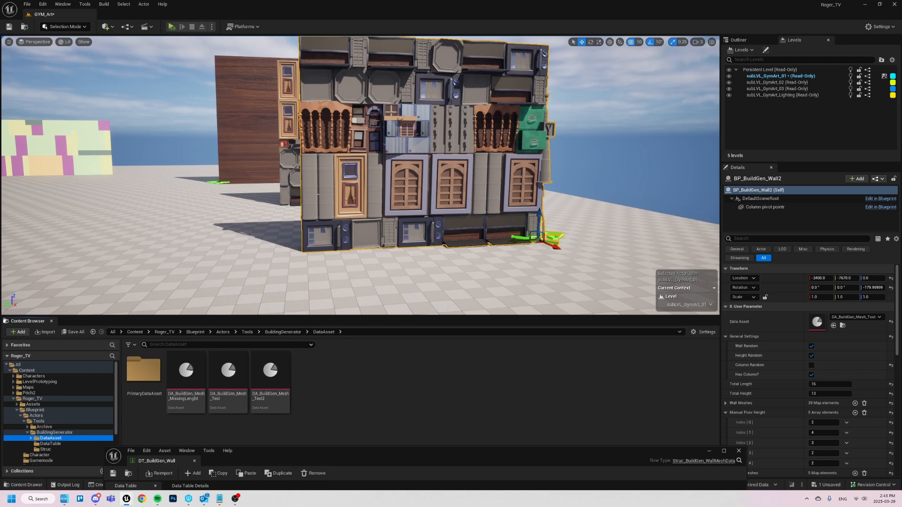
click(70, 150)
right_drag(69, 150, 182, 164)
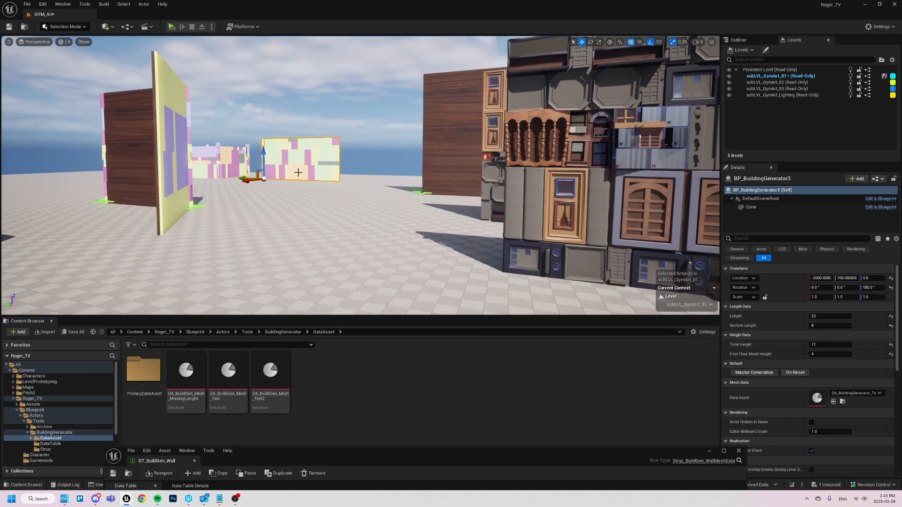
right_drag(297, 179, 357, 179)
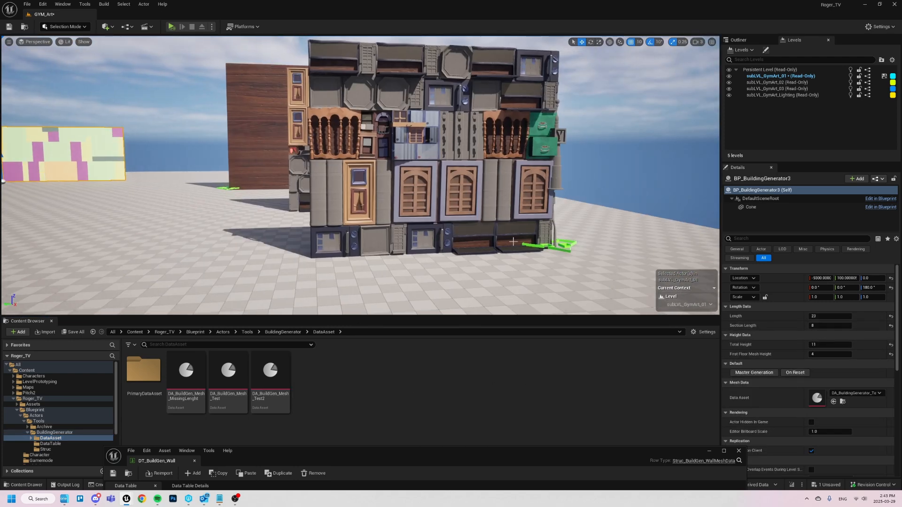
- Select BP_BuildGen_Wall2 and open its assigned data asset DA_BuildGen_Mesh_Test2 in a fully visible window
click(520, 195)
double_click(815, 322)
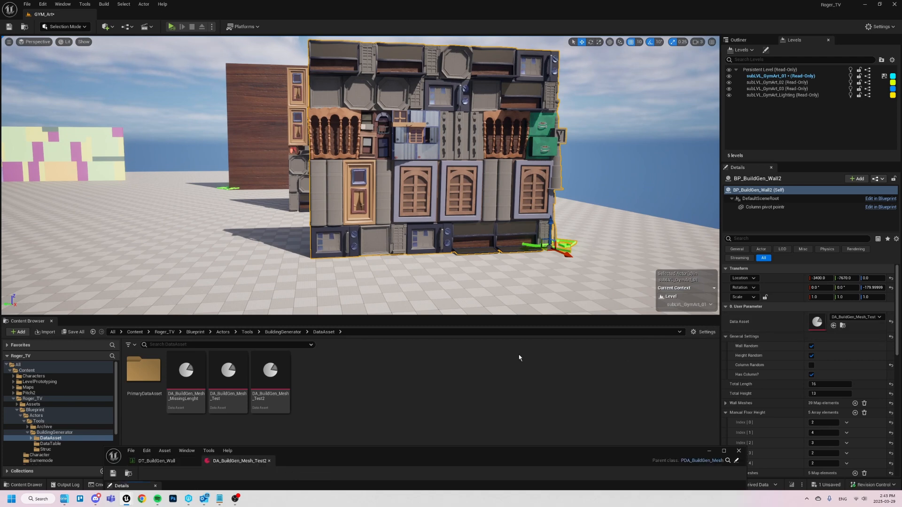
drag(393, 463, 354, 120)
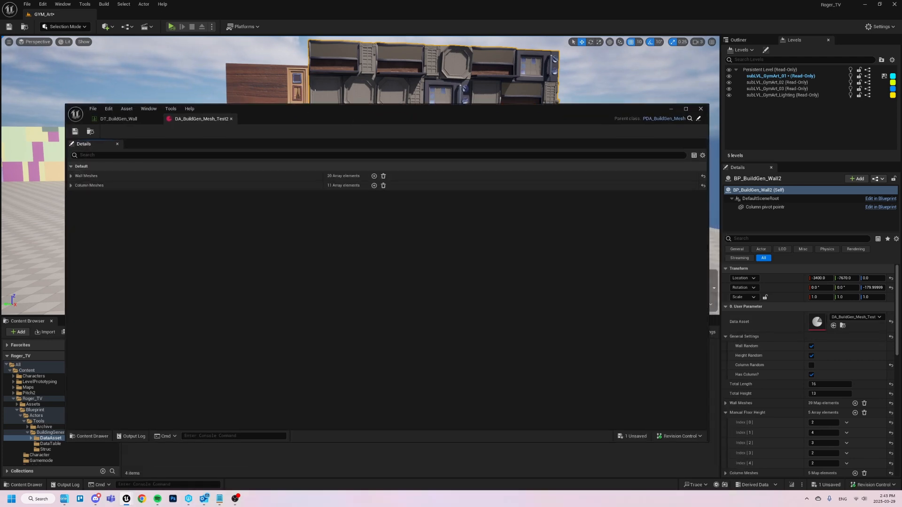
- Expand the data asset's Wall Meshes array and review the meshes it lists
click(71, 175)
scroll(197, 215, down, 1)
scroll(198, 215, down, 2)
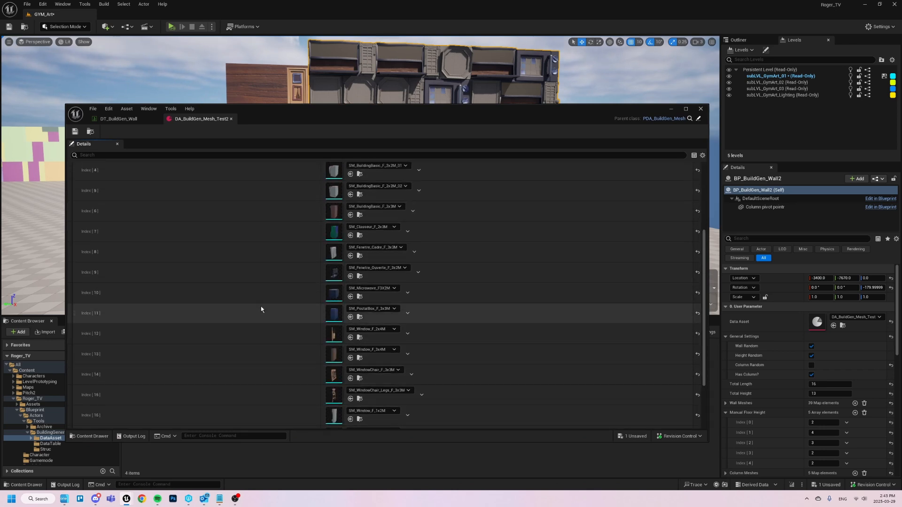
- Locate DA_BuildGen_Mesh_Test2 in the DataAsset folder, and return to its editor to collapse the Wall Meshes array
drag(262, 115, 337, 454)
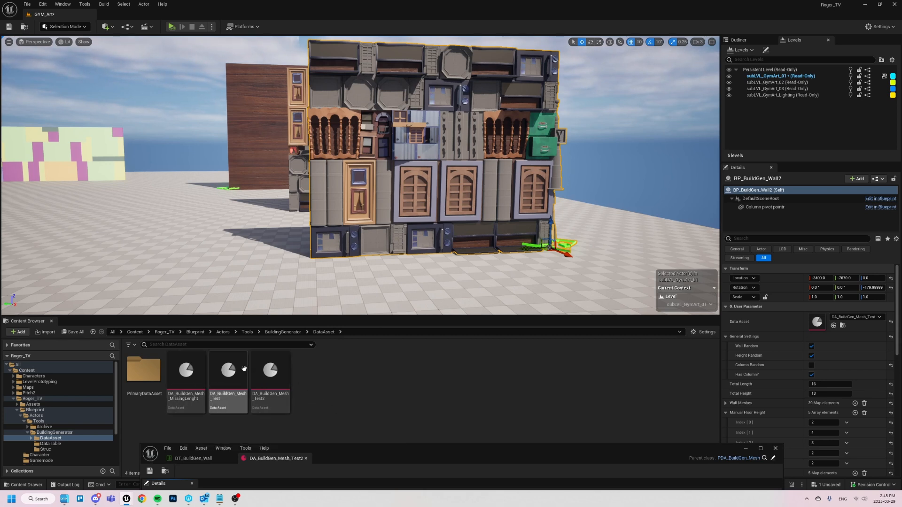
click(279, 382)
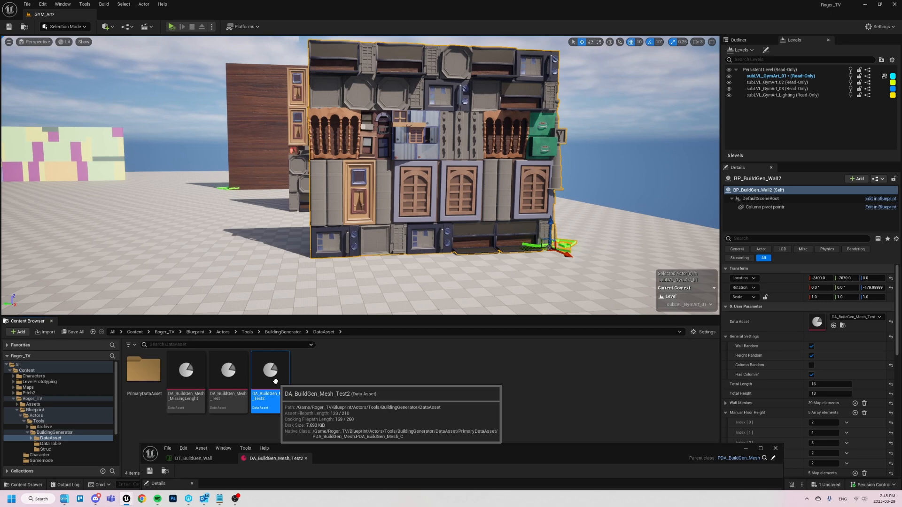
drag(366, 456, 310, 133)
scroll(282, 191, up, 2)
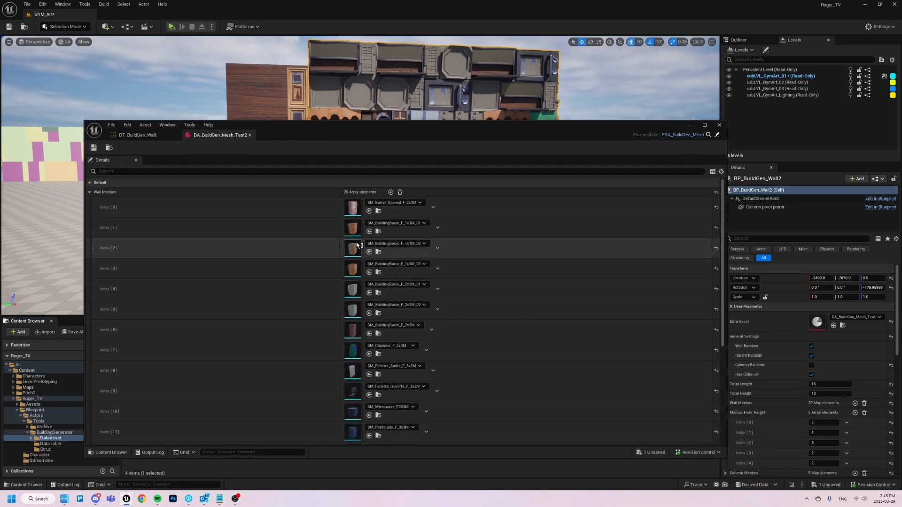
click(90, 192)
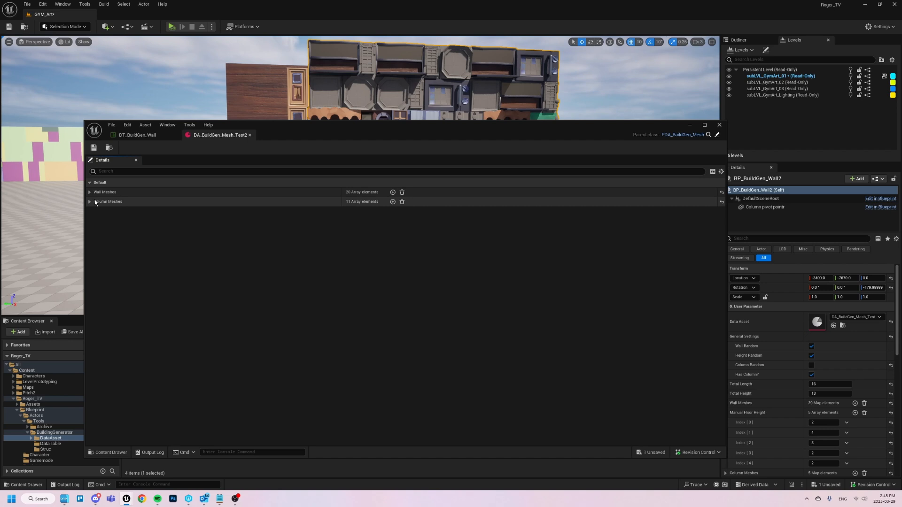
- Locate the DT_BuildGen_Wall data table in its folder, return to DA_BuildGen_Mesh_Test2 and move the editor window below the viewport
click(137, 134)
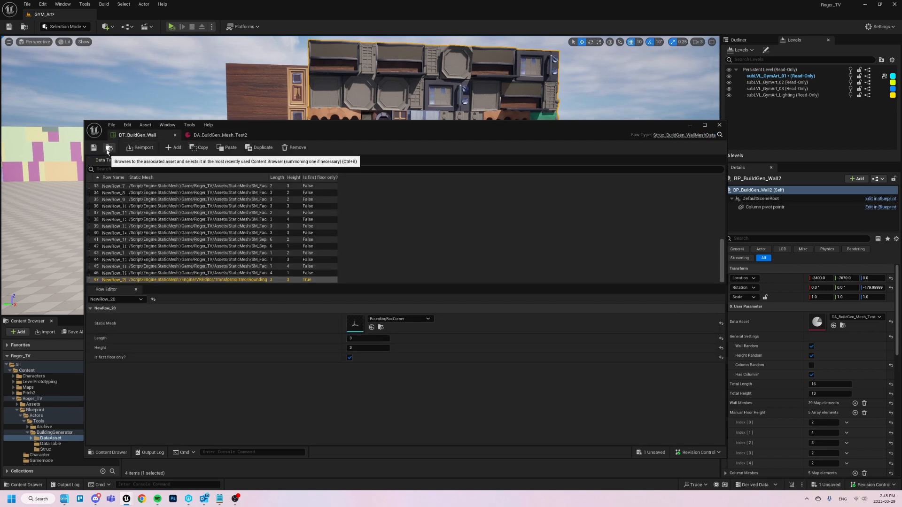
drag(335, 134, 309, 39)
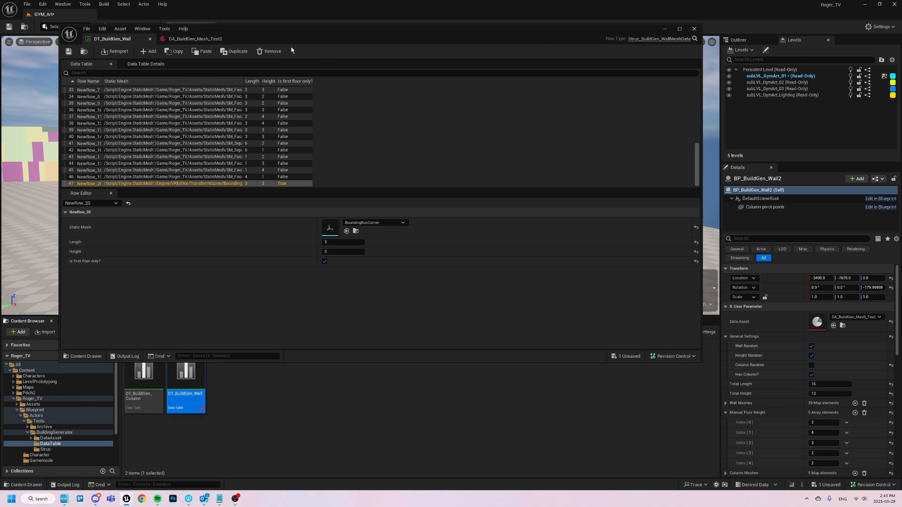
click(208, 43)
drag(298, 36, 447, 392)
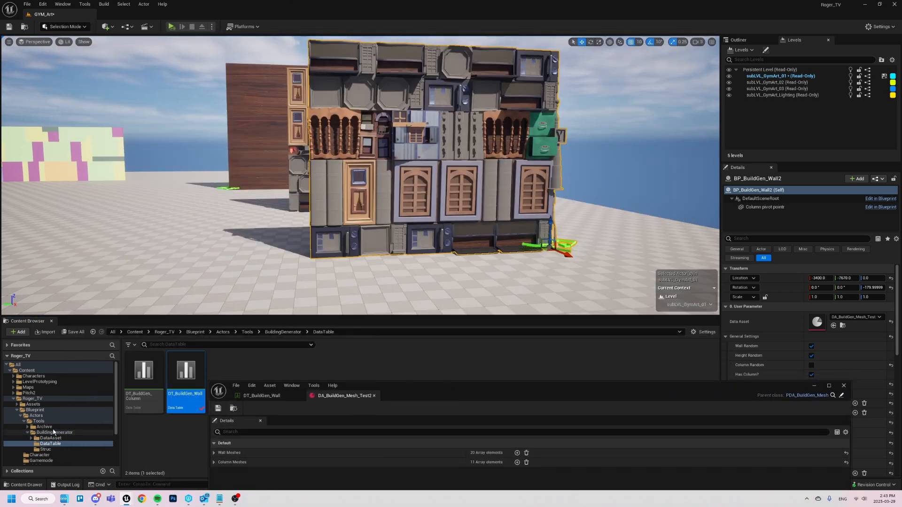
- Open the BuildingGenerator folder under Tools and move the asset editor window clear of the folder's contents
click(39, 422)
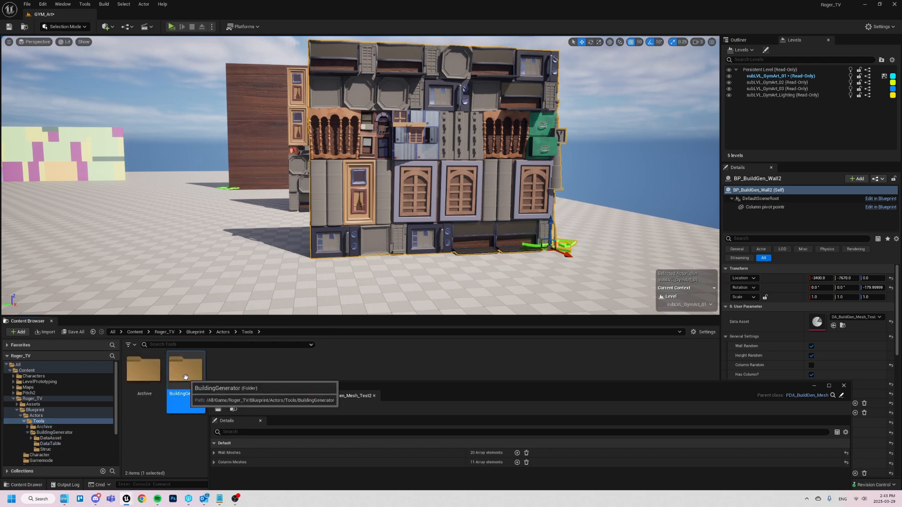
double_click(186, 378)
drag(425, 385, 426, 467)
- Examine the existing generated buildings in the level, including BP_Building_MultipleWall3 and its neighbouring walls
key(d)
right_drag(420, 305, 419, 268)
key(a)
click(221, 190)
right_drag(221, 190, 259, 254)
key(w)
click(215, 172)
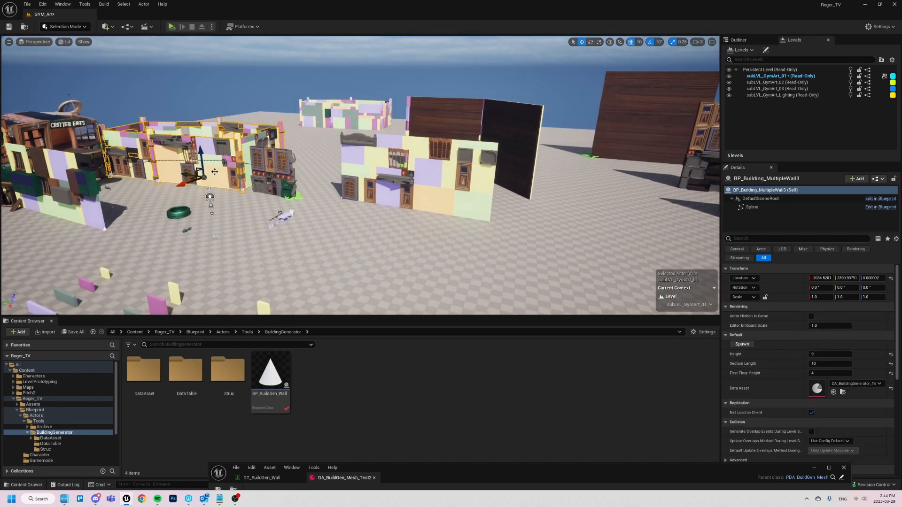
click(281, 179)
key(f)
- Place a BP_BuildGen_Wall in the level beside the existing wall and set its Total Length and Total Height to 15
drag(275, 392, 358, 268)
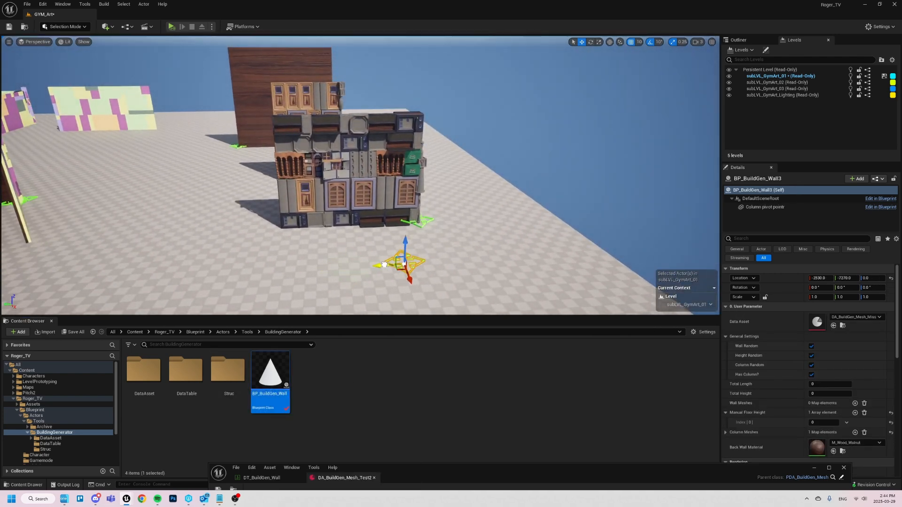
scroll(830, 353, down, 1)
click(827, 361)
text(1)
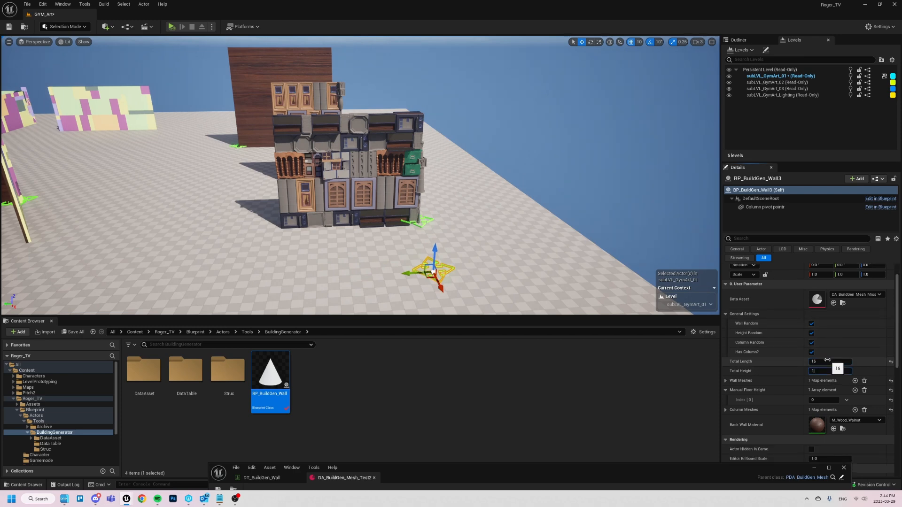
text(5)
key(Return)
- Rotate the new wall about 180 degrees around its vertical axis so its front faces the other way
click(394, 228)
click(454, 216)
right_drag(454, 216, 395, 217)
key(d)
right_drag(542, 161, 475, 246)
key(d)
key(a)
key(e)
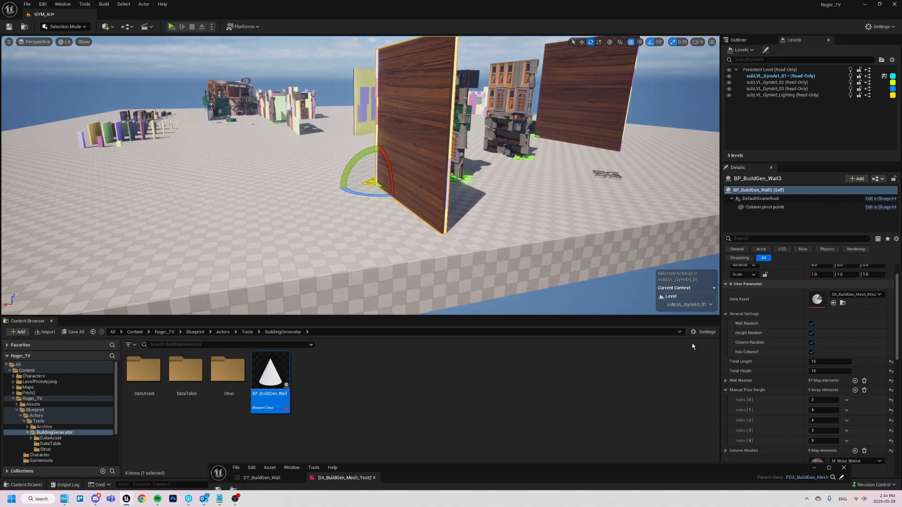
scroll(841, 417, down, 2)
drag(376, 198, 265, 197)
key(a)
right_drag(375, 196, 435, 206)
key(w)
drag(373, 219, 382, 227)
- Assign DA_BuildGen_Mesh_Test as the new wall's data asset and view the whole front of the wall
scroll(808, 339, up, 3)
click(853, 317)
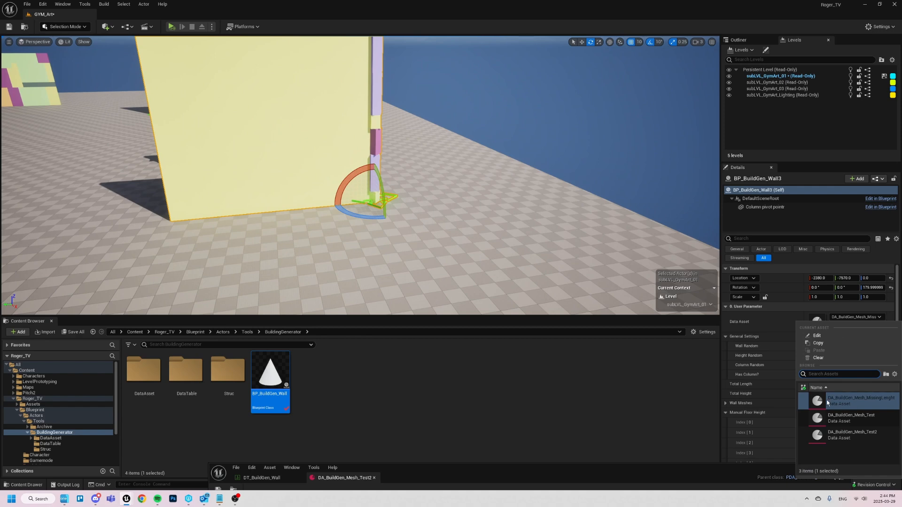
click(851, 418)
right_drag(609, 254, 589, 236)
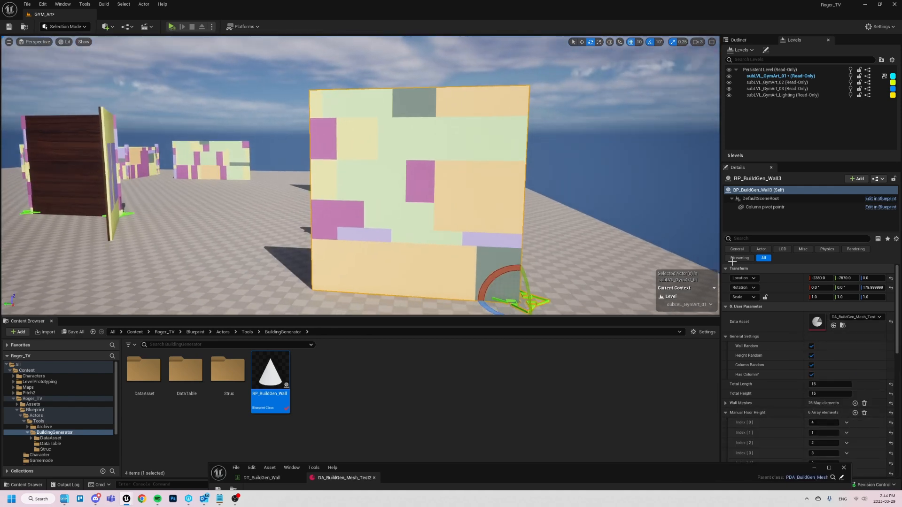
- Assign DA_BuildGen_Mesh_Test2 as the wall's data asset and move the wall along Y to about -7220
click(868, 318)
click(853, 435)
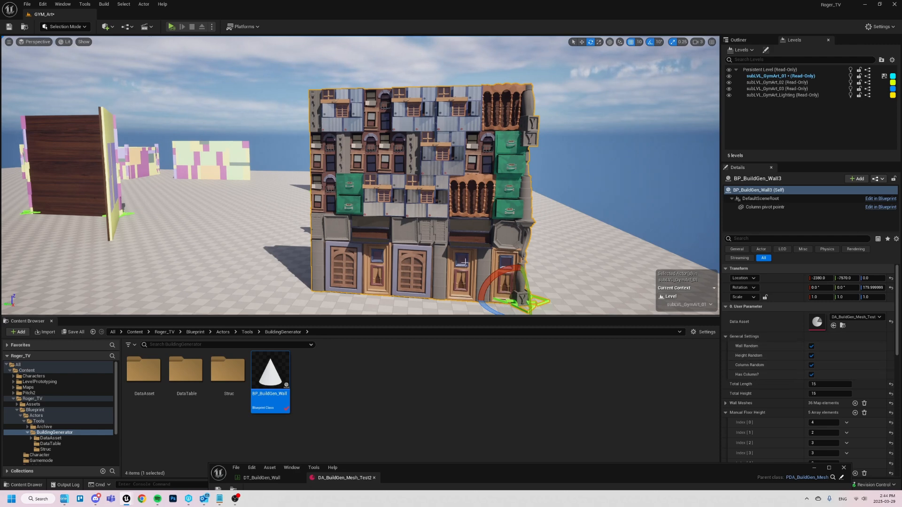
drag(492, 301, 442, 308)
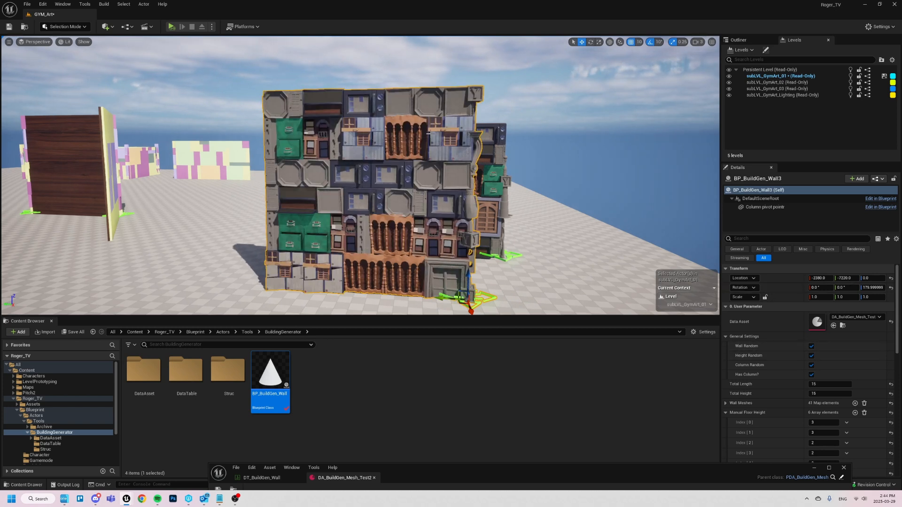
- Turn the wall's Wall Random and Height Random options off and back on
click(812, 347)
click(812, 357)
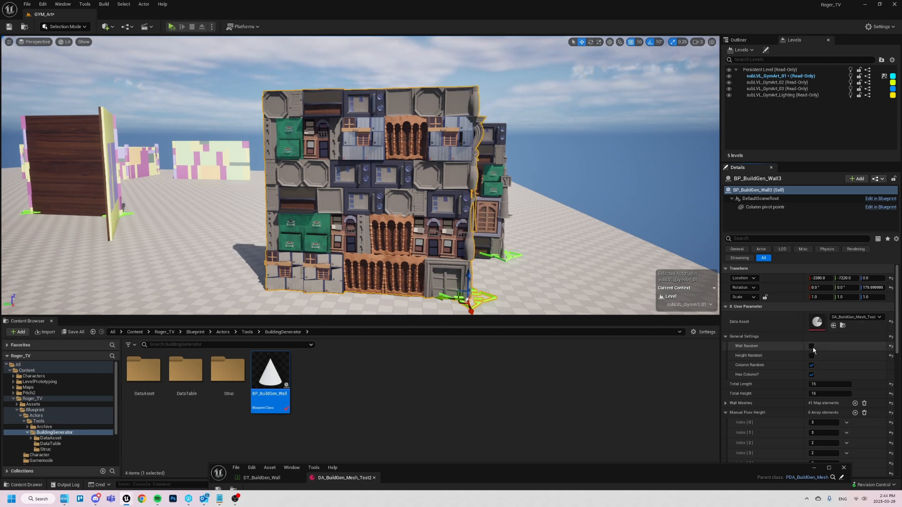
click(812, 347)
click(812, 355)
- Turn off Height Random for the wall, moving the wall along the ground before and after to regenerate its meshes
scroll(815, 359, down, 3)
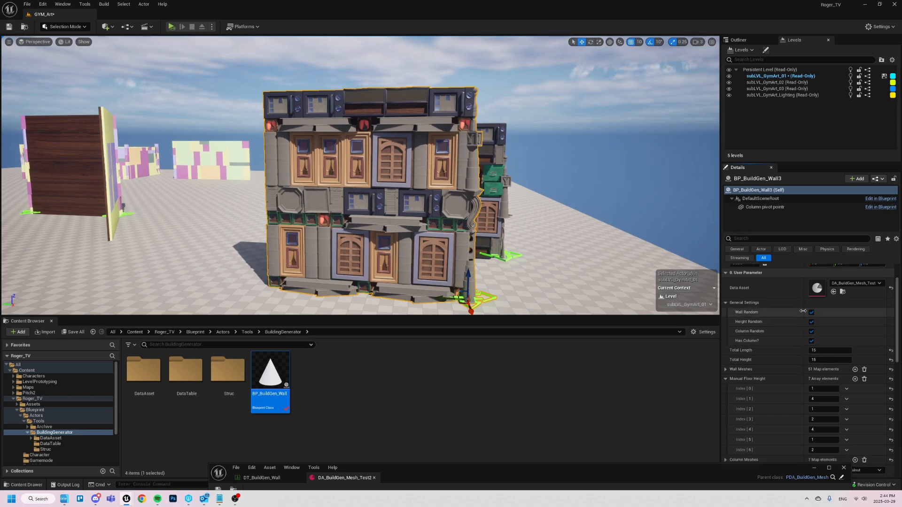
mouse_move(443, 299)
mouse_down()
mouse_move(422, 300)
mouse_move(440, 300)
mouse_up()
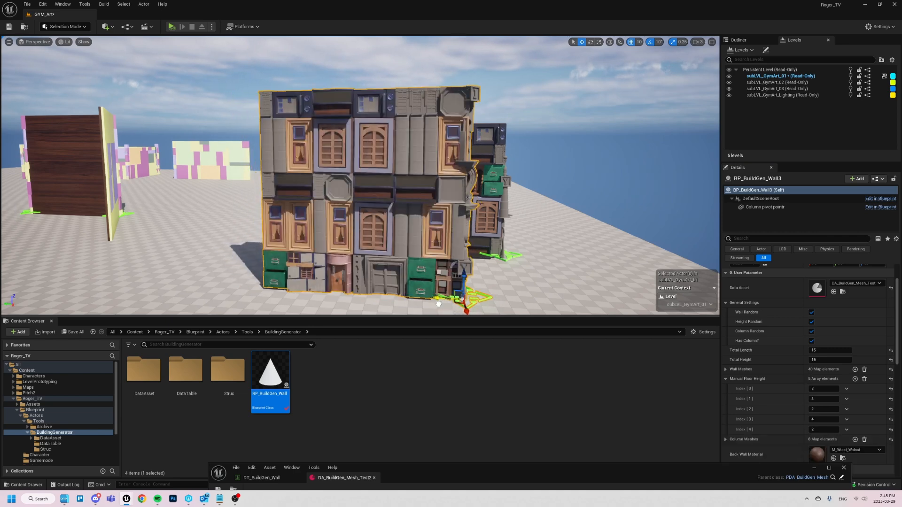
click(812, 322)
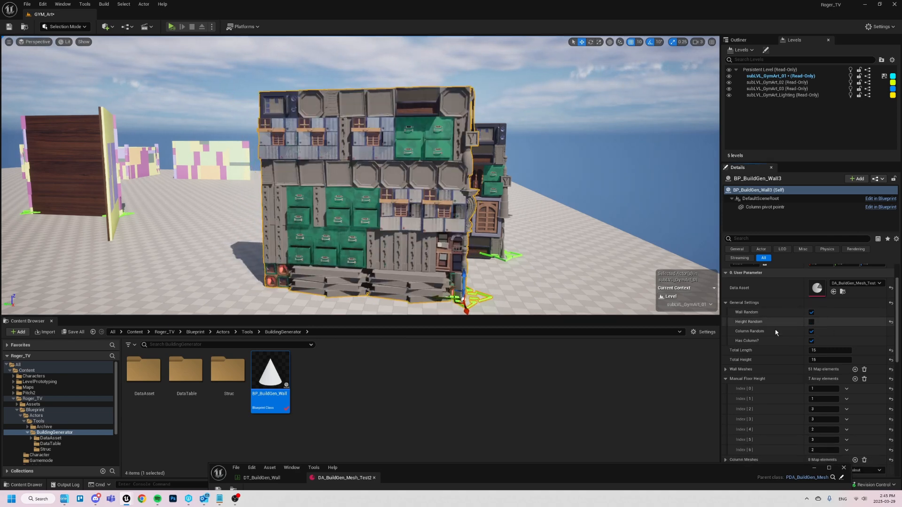
drag(444, 300, 471, 298)
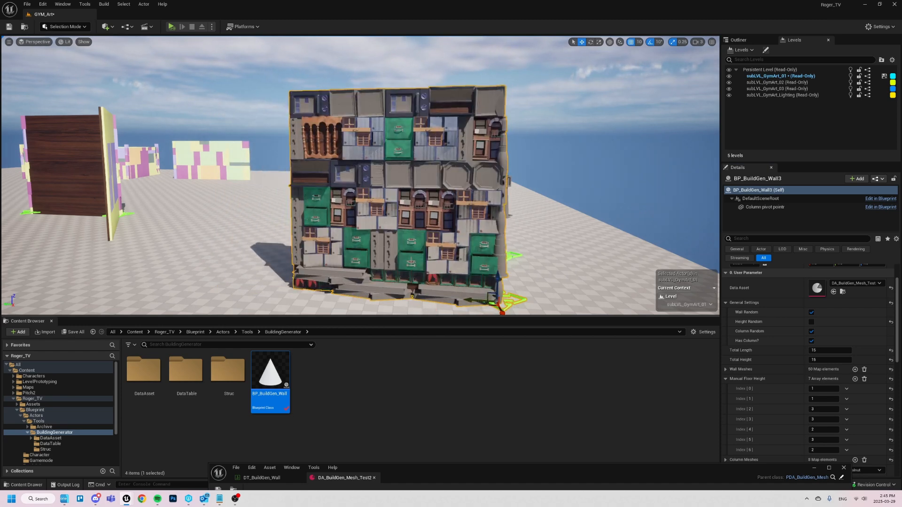
- Set Manual Floor Height index 0 to 2, add another floor at index 7 with height 4, and collapse the array
scroll(792, 324, down, 2)
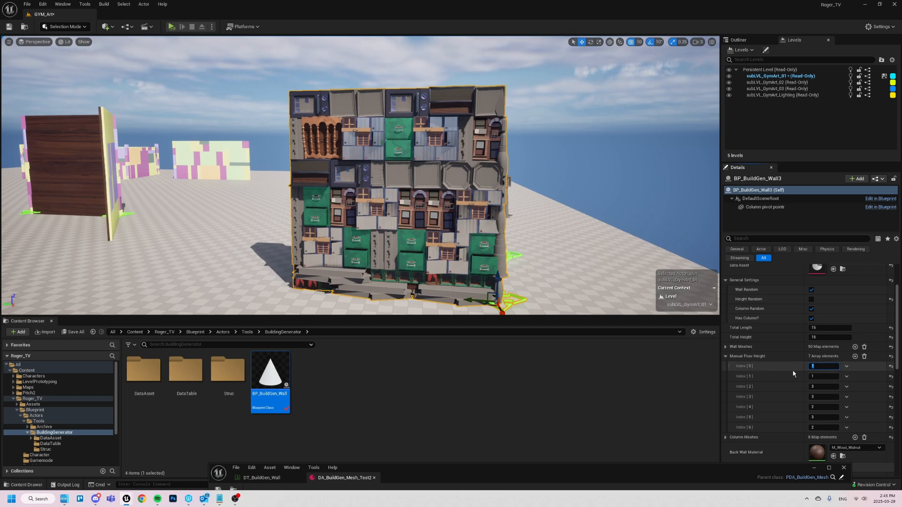
key(Tab)
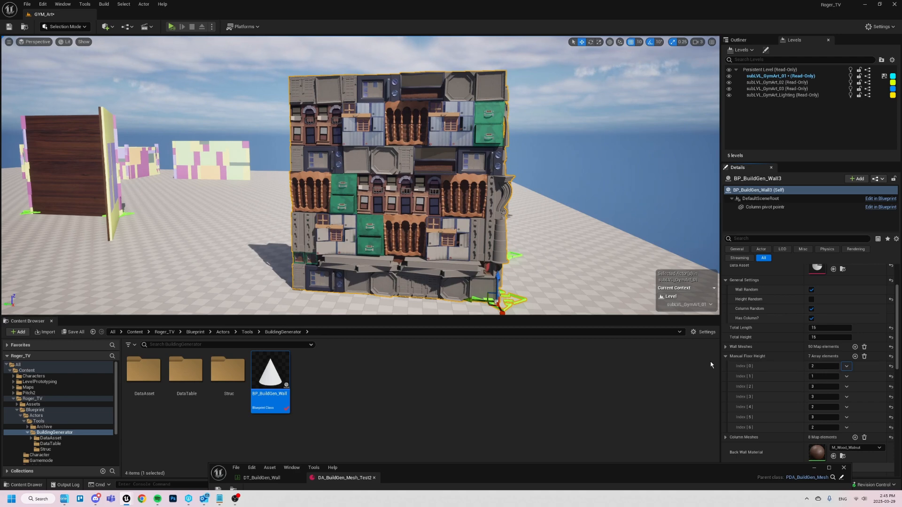
click(855, 357)
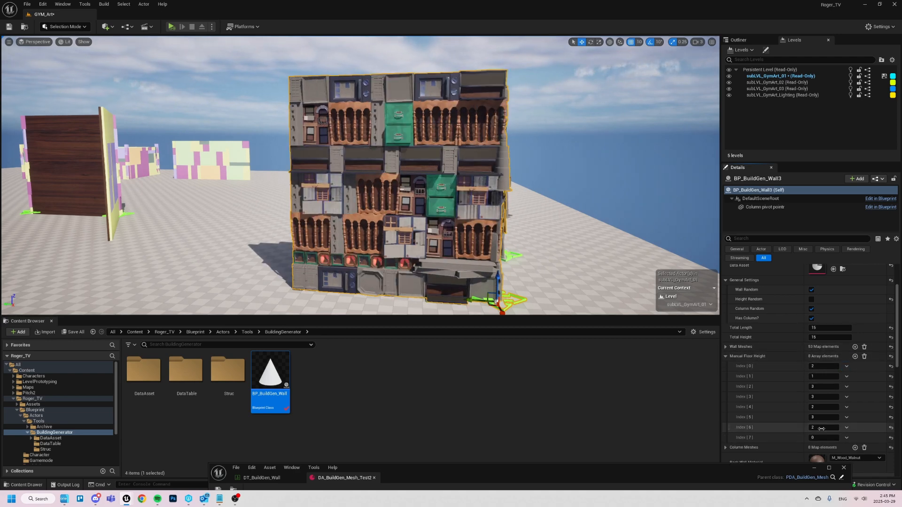
text(4)
key(Return)
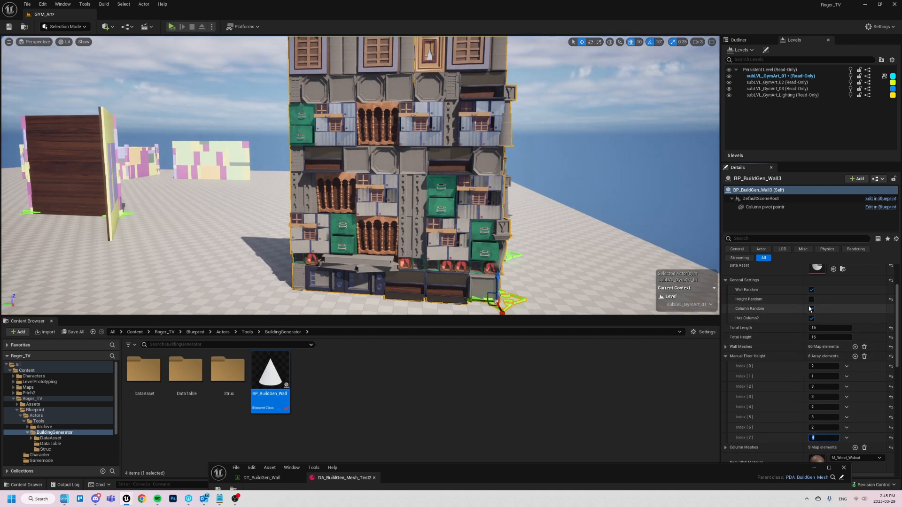
click(726, 356)
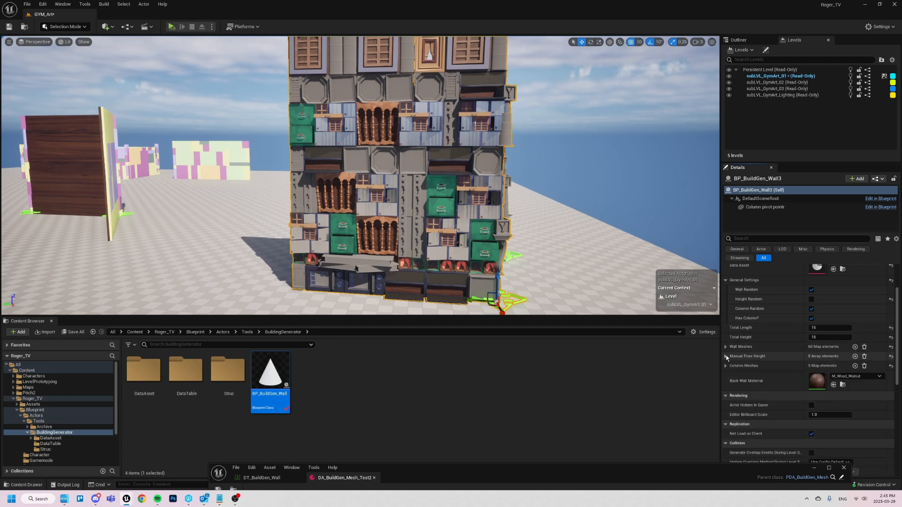
- Turn off Wall Random for BP_BuildGen_Wall3 with the full wall in view
right_drag(630, 238, 621, 211)
key(s)
key(s)
key(e)
right_drag(435, 202, 458, 245)
key(w)
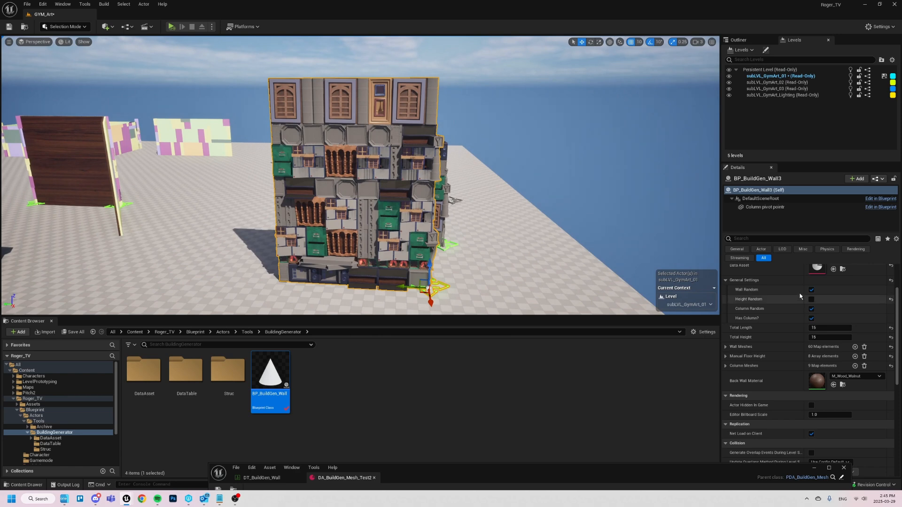
click(811, 290)
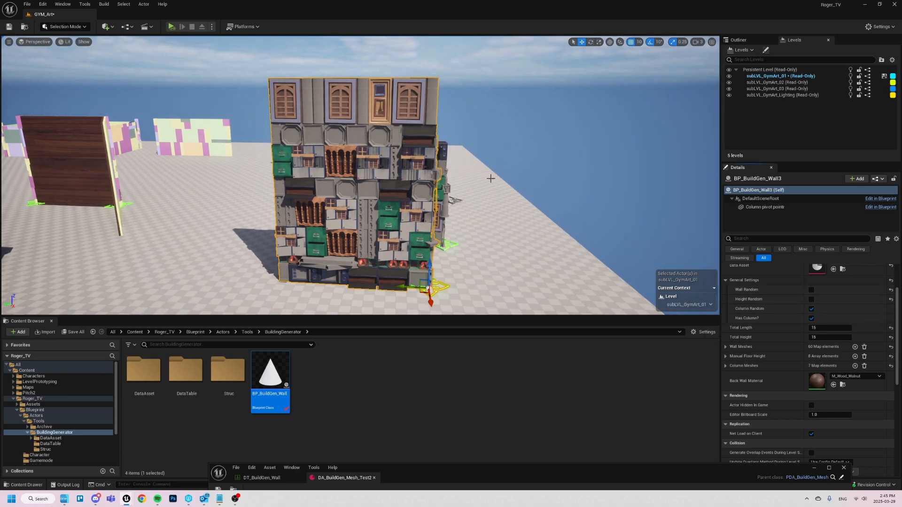
- Move the wall around the level to test its fixed layout, and undo the last moves
drag(429, 288, 455, 265)
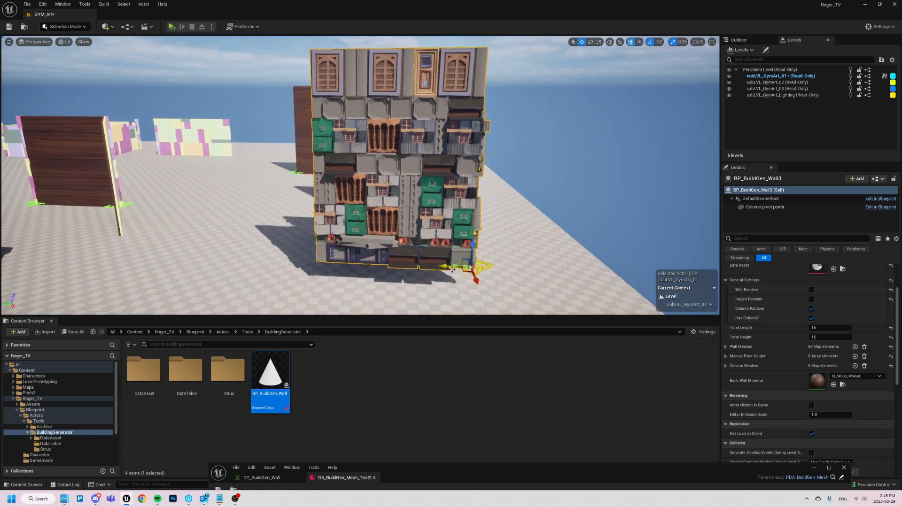
key(ctrl+z)
key(ctrl+z)
key(ctrl+z)
key(ctrl+z)
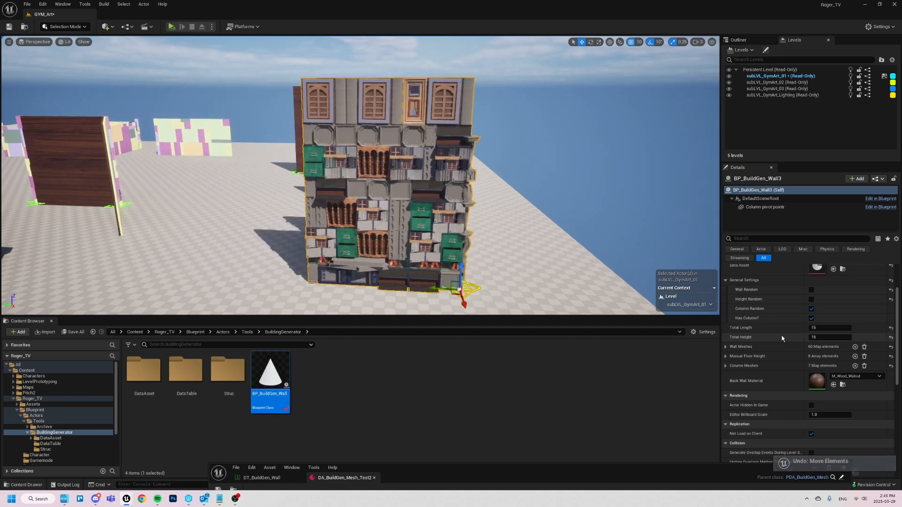
- Select the wall's Column pivot point component, shift it slightly at the wall's base, and inspect the column up to its top
key(w)
right_drag(348, 235, 374, 303)
key(d)
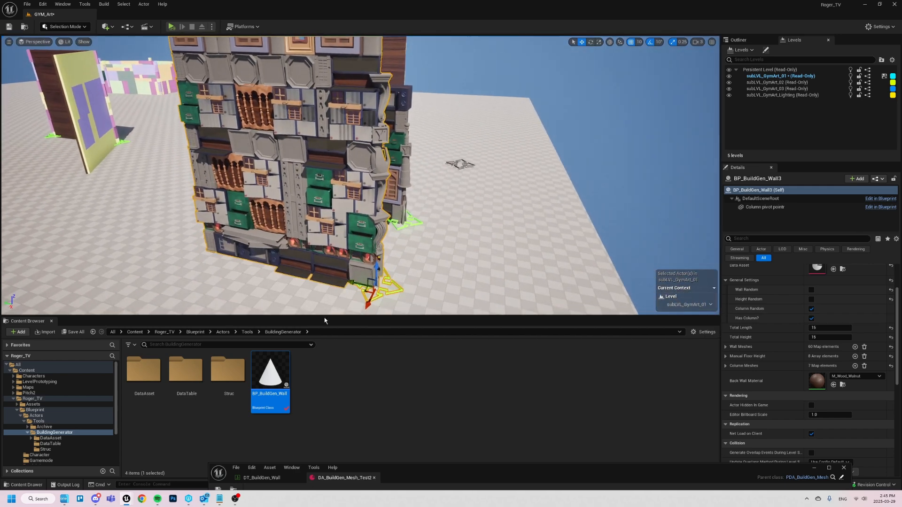
click(387, 292)
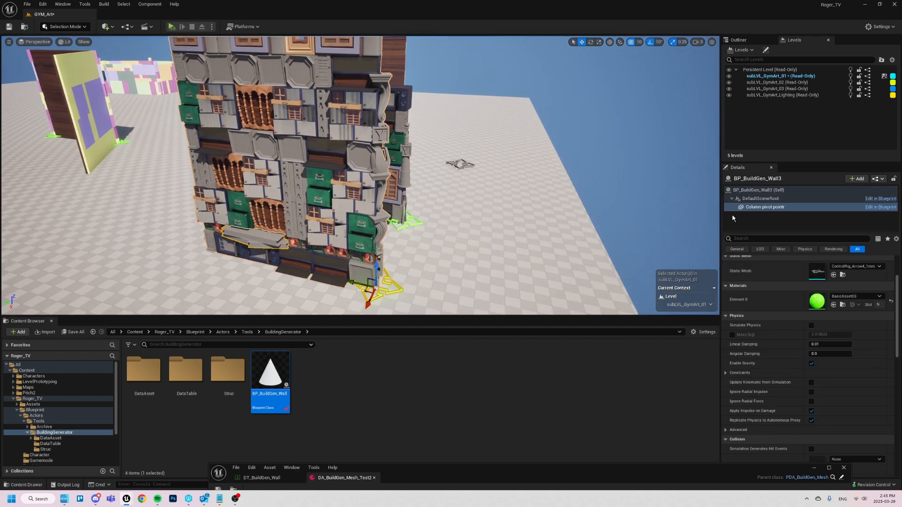
drag(369, 304, 358, 309)
right_drag(363, 301, 346, 254)
scroll(362, 280, down, 4)
right_drag(363, 86, 346, 114)
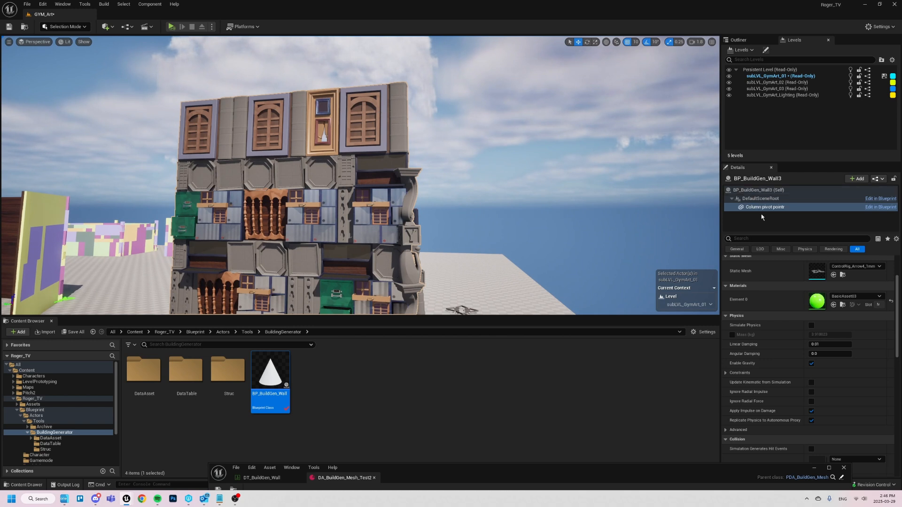
- Reselect the BP_BuildGen_Wall3 actor and set its Total Height to 20
click(755, 191)
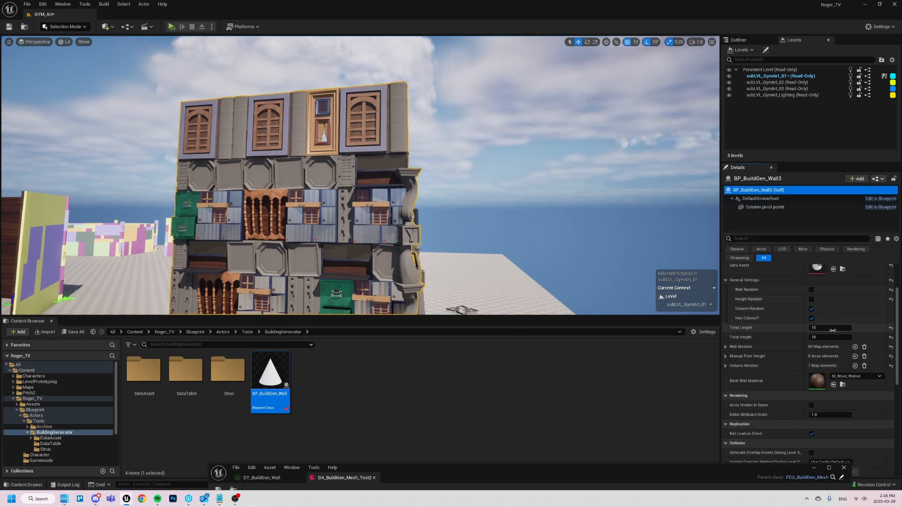
drag(826, 338, 842, 338)
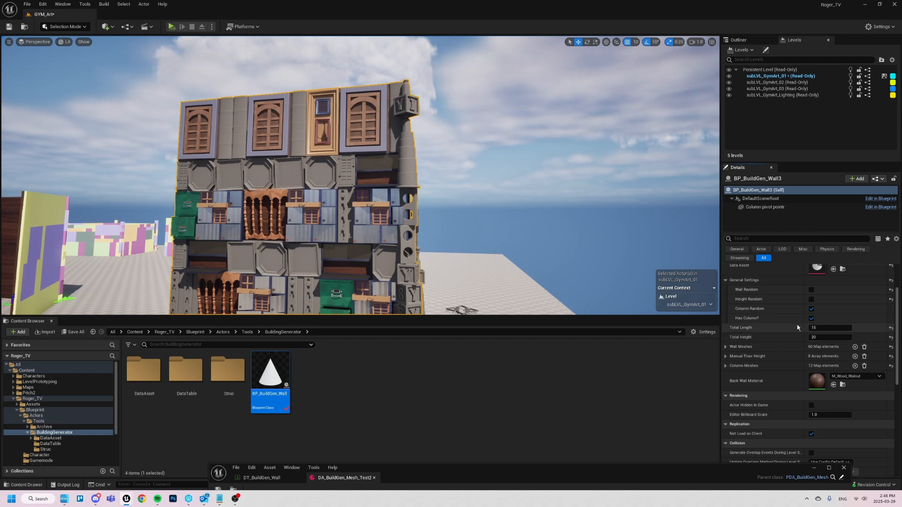
right_drag(540, 188, 562, 219)
right_drag(426, 202, 408, 202)
right_drag(424, 270, 399, 311)
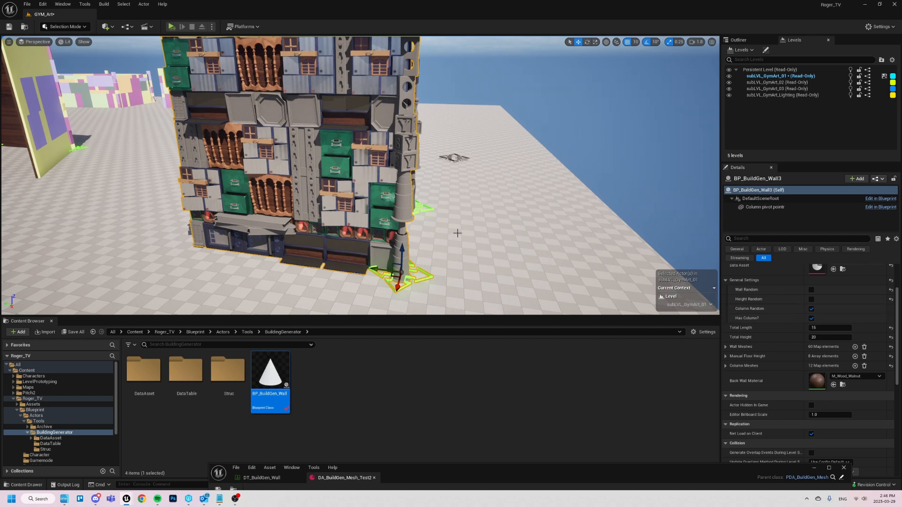
- Toggle Column Random several times to regenerate the column, leave it off, and briefly expand the Column Meshes list
click(812, 310)
click(812, 310)
click(812, 310)
click(812, 310)
click(813, 310)
mouse_move(544, 266)
right_down()
mouse_move(539, 226)
mouse_move(538, 263)
right_up()
key(s)
key(e)
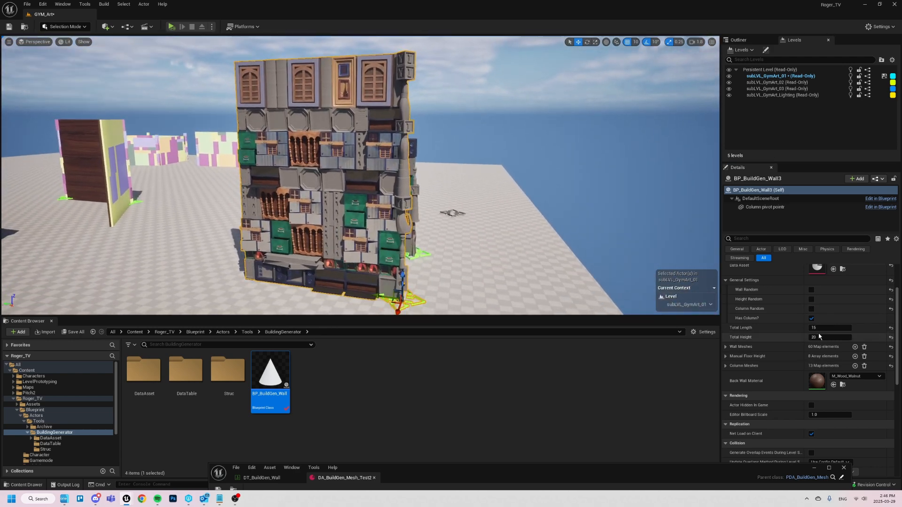
click(727, 366)
click(726, 366)
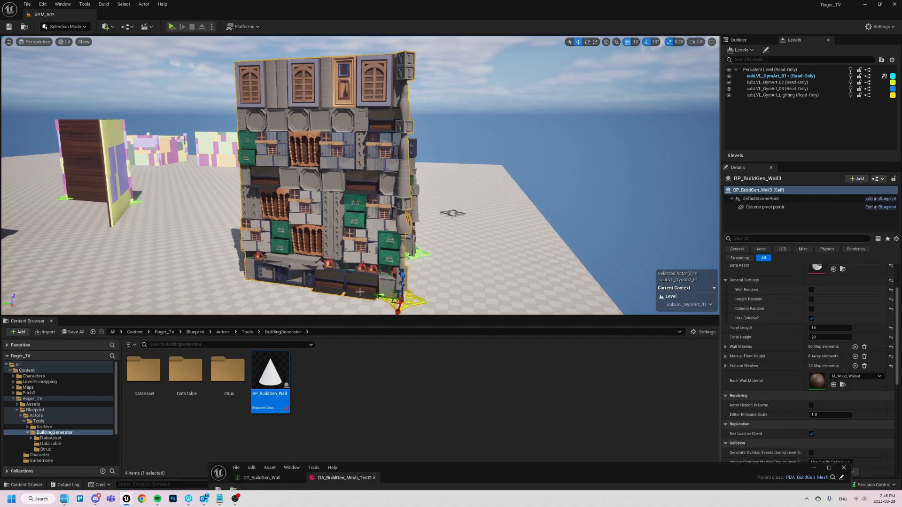
- Slide the wall sideways and back with all randomization off, and examine its meshes up close
mouse_move(388, 298)
mouse_down()
mouse_move(280, 285)
mouse_move(376, 297)
mouse_up()
right_drag(376, 297, 400, 296)
key(w)
right_drag(300, 263, 294, 267)
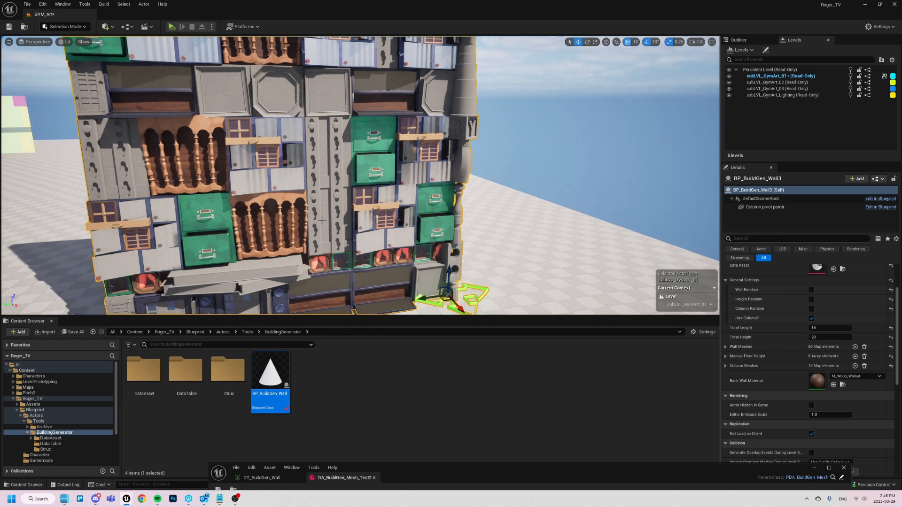
- Expand the wall's Wall Meshes list and open Element 8 to examine its key vector and mesh value
click(726, 347)
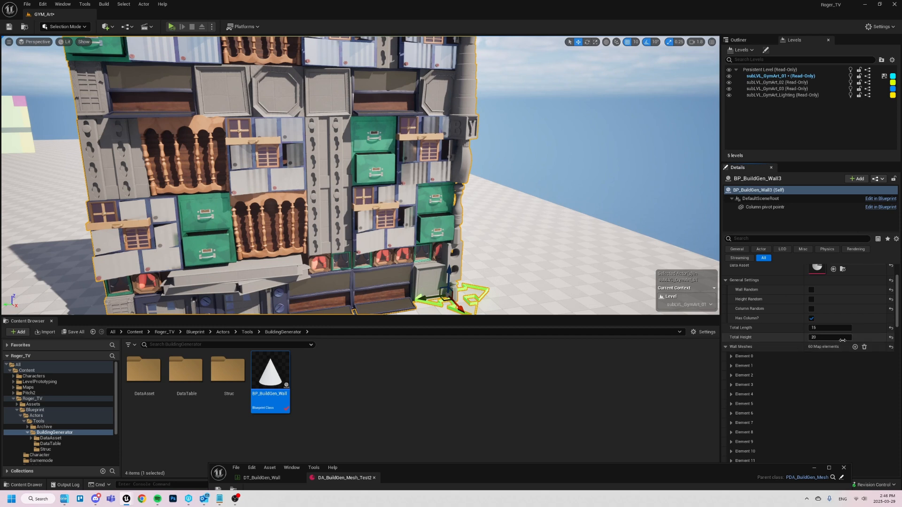
scroll(735, 346, down, 3)
scroll(739, 330, down, 1)
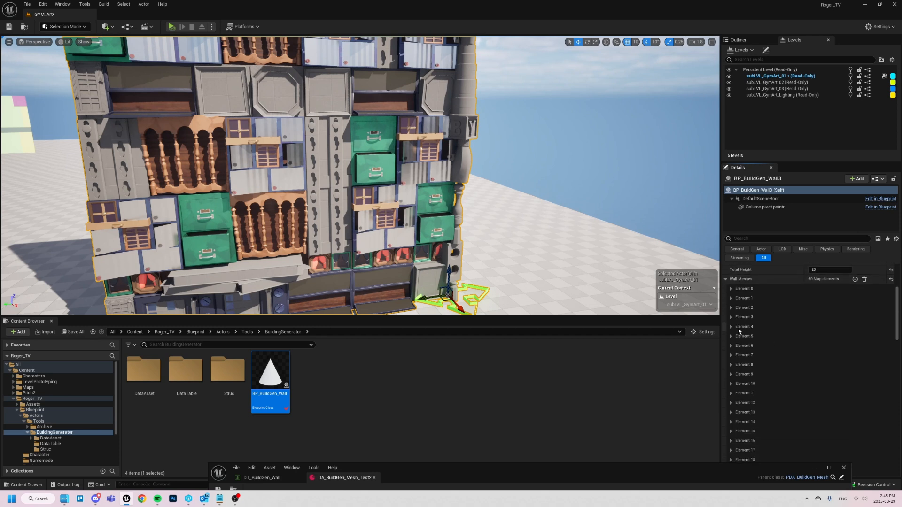
click(732, 365)
scroll(735, 367, down, 2)
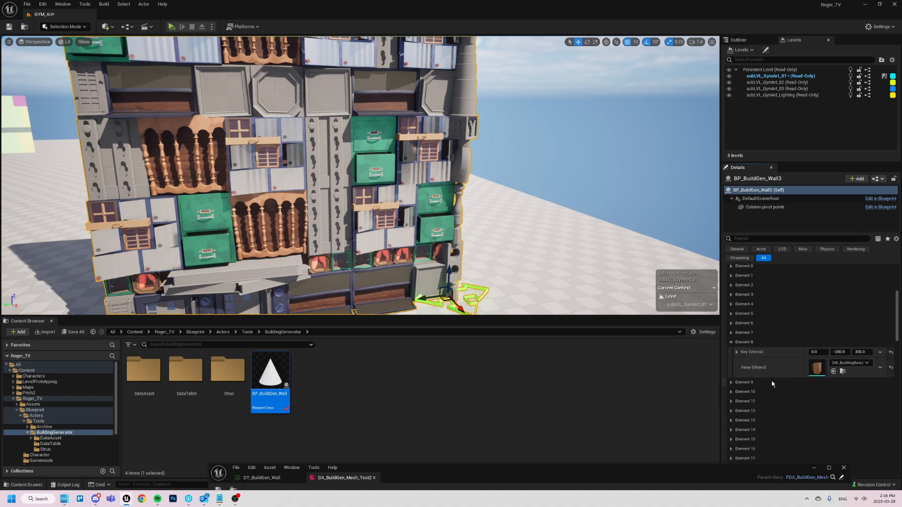
- Try assigning another SM_BuildingBasic mesh to Element 8, undo the change, and collapse the Wall Meshes list
click(847, 366)
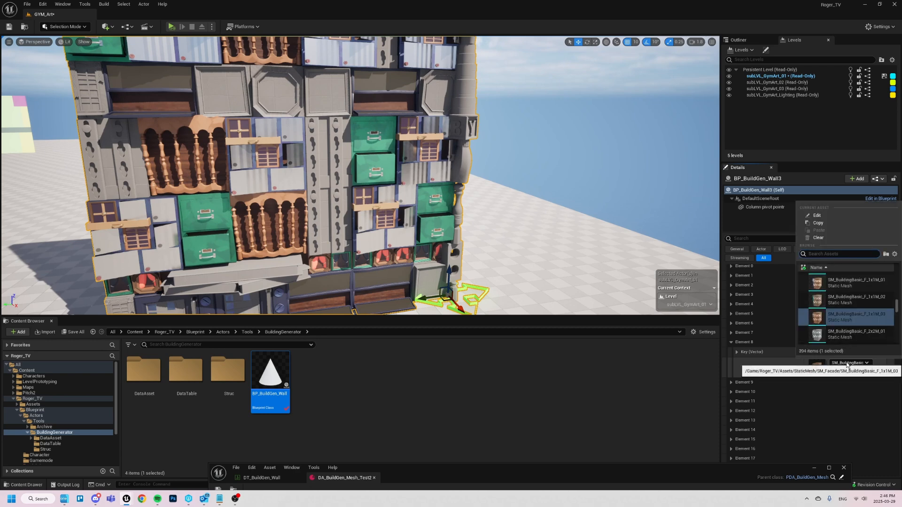
click(843, 307)
key(ctrl+z)
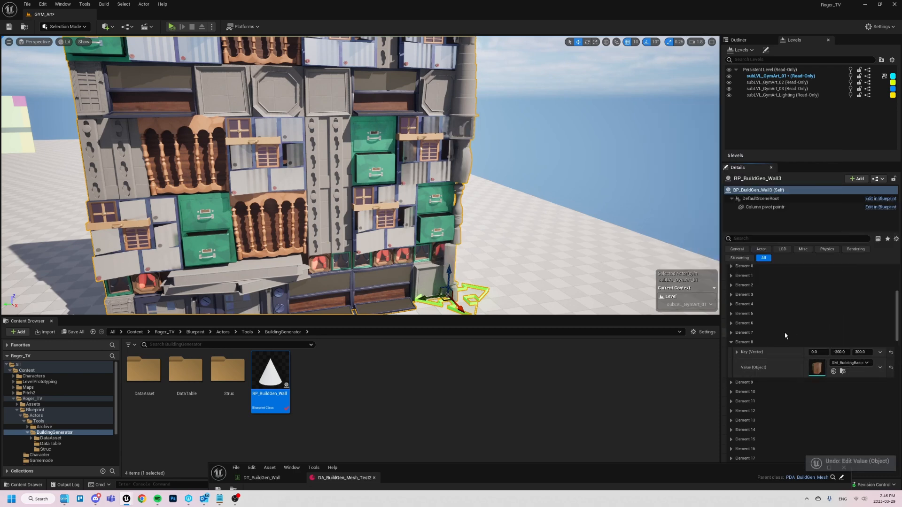
click(732, 342)
scroll(732, 347, up, 10)
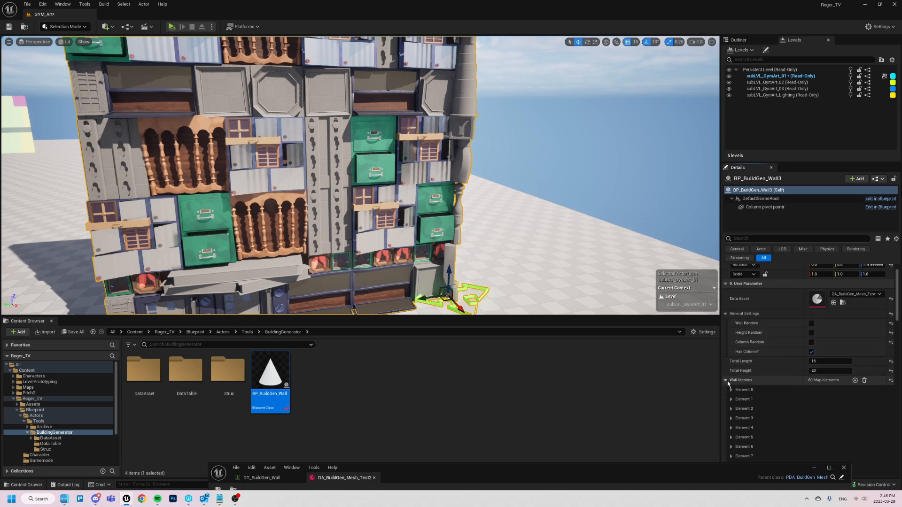
click(727, 380)
- Examine the whole wall from farther back, review its general settings, and select the Floor instead of the wall
key(s)
right_drag(385, 125, 366, 125)
right_drag(358, 183, 351, 173)
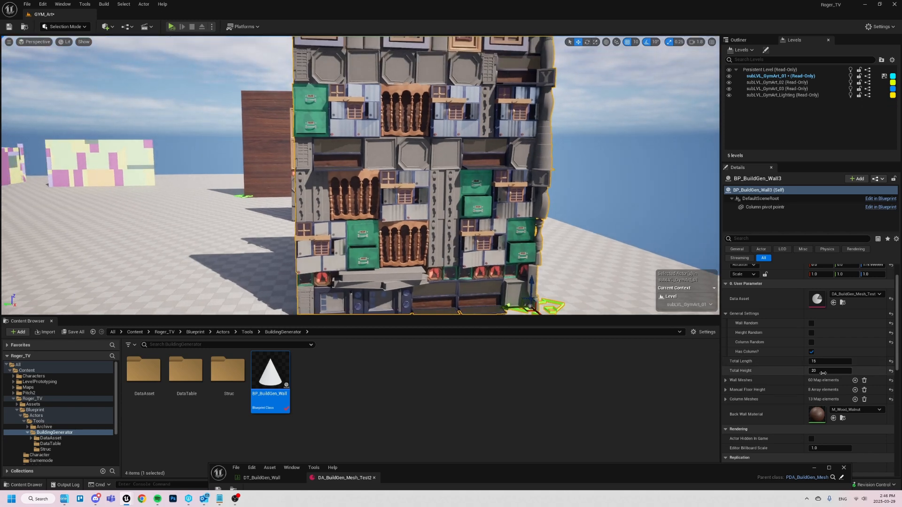
scroll(824, 384, down, 3)
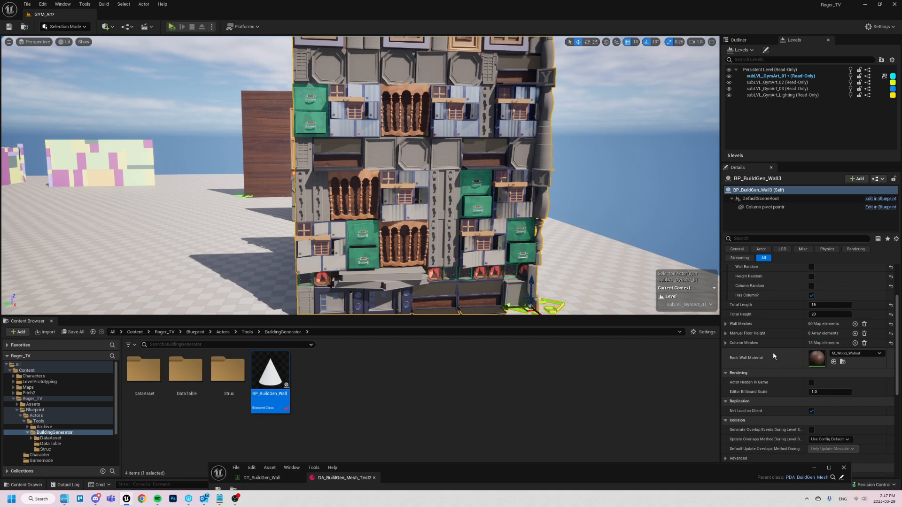
scroll(762, 351, up, 4)
right_drag(459, 228, 462, 241)
right_click(459, 228)
text(s)
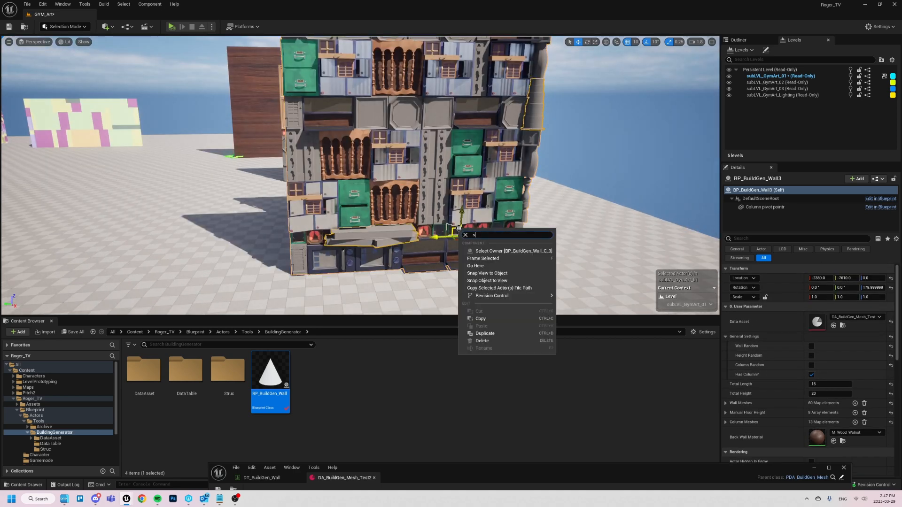
click(355, 285)
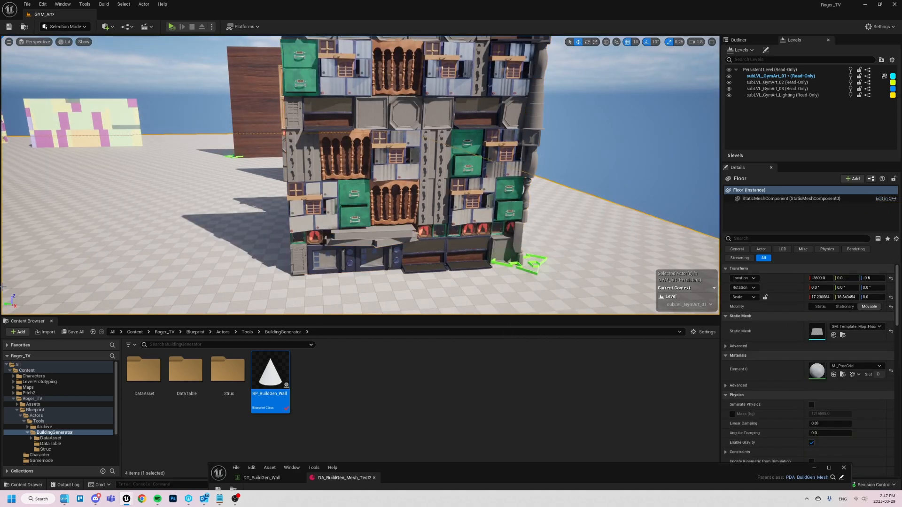